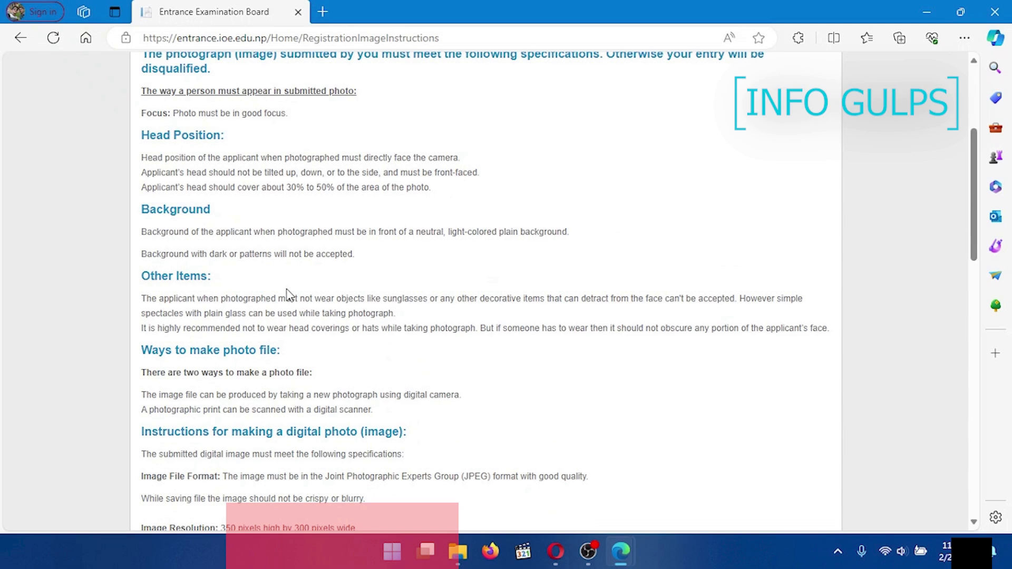
# Step: Scroll past the photo specifications and continue to the MSc form instructions page
pyautogui.scroll(-15, 288, 293)
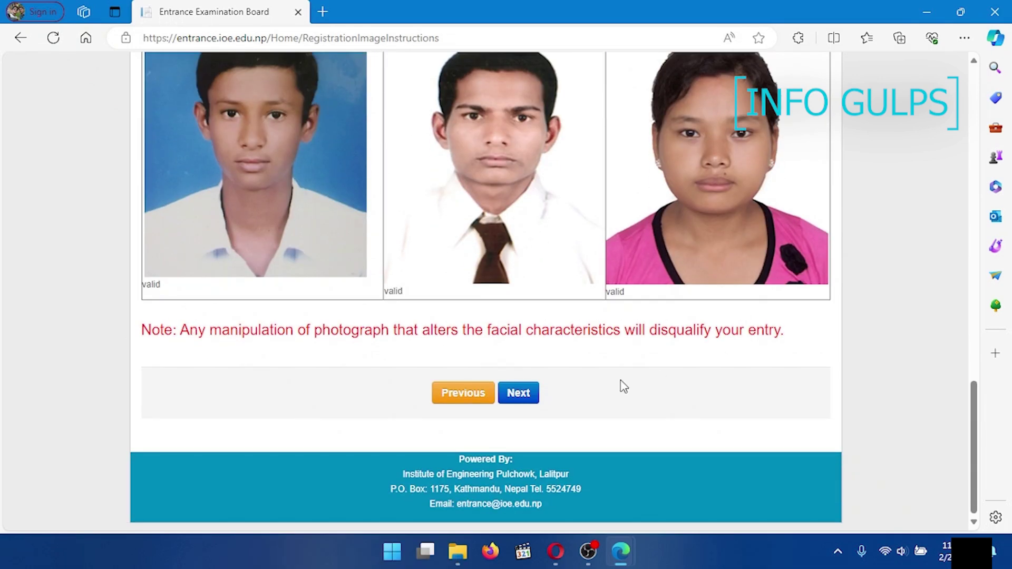
pyautogui.click(518, 397)
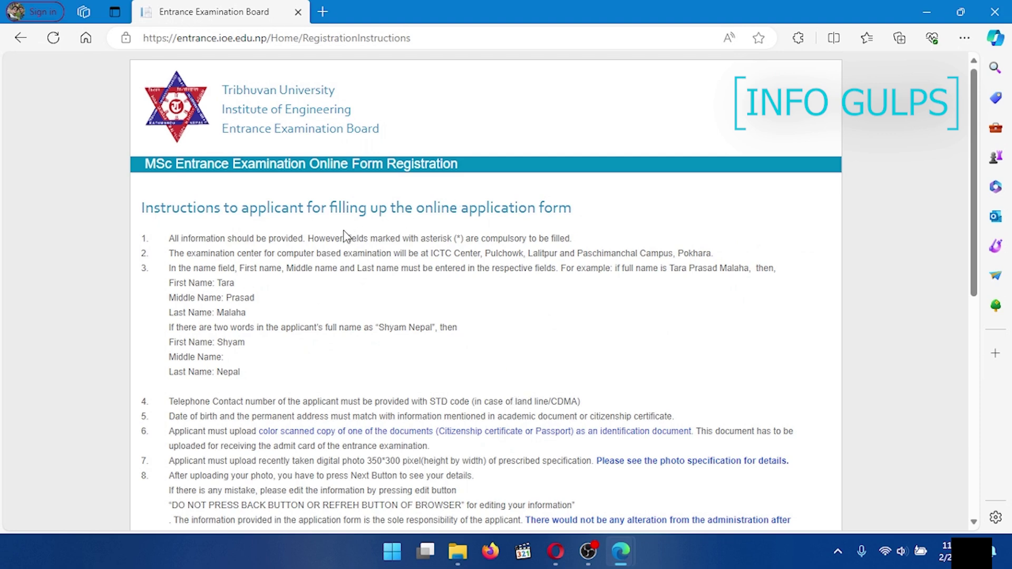
# Step: Enter the captcha text, accept the terms and conditions, and proceed to the registration form
pyautogui.scroll(-1, 346, 238)
pyautogui.scroll(-2, 347, 240)
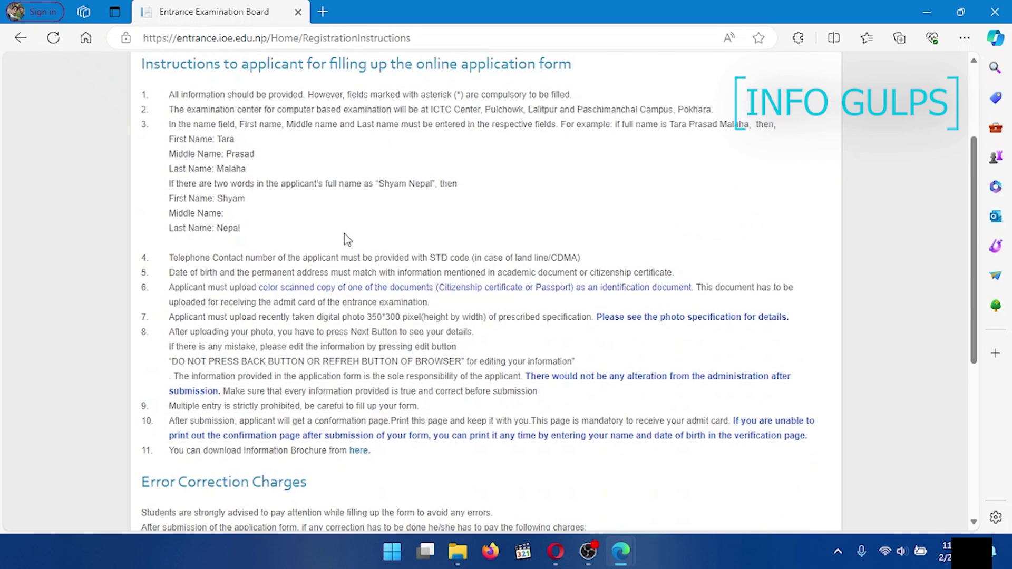
pyautogui.scroll(-2, 347, 235)
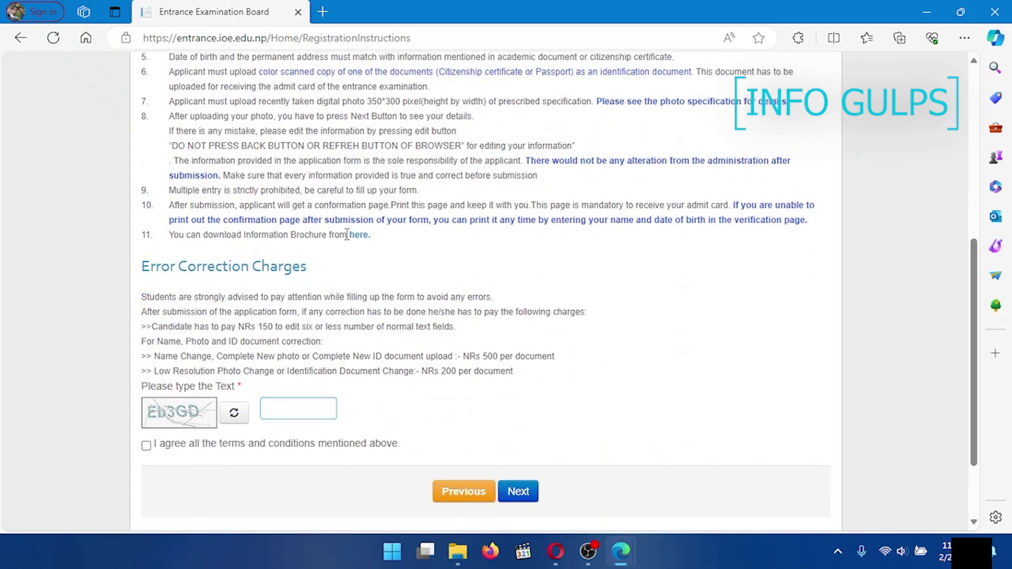
pyautogui.scroll(-2, 347, 235)
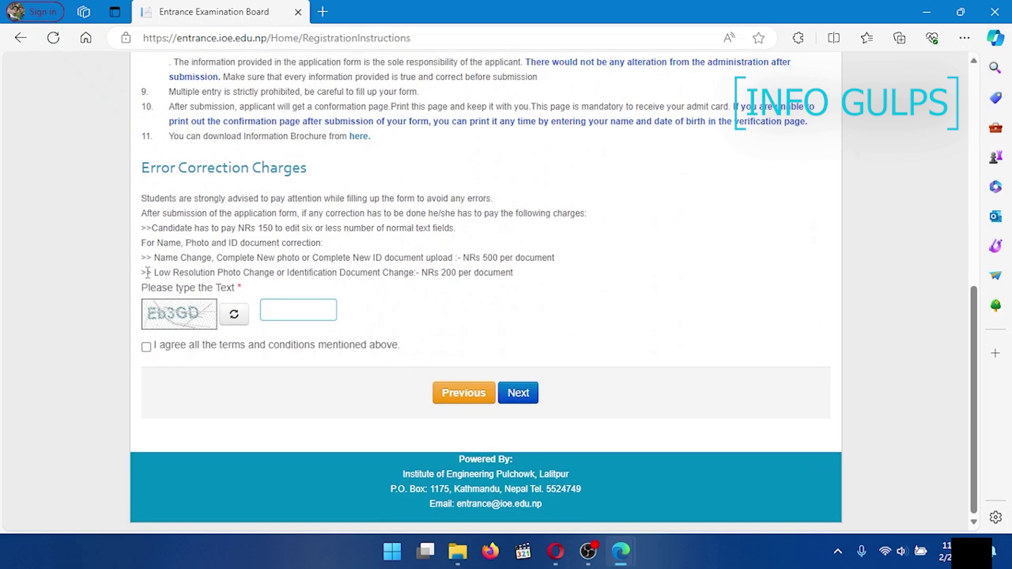
pyautogui.click(300, 310)
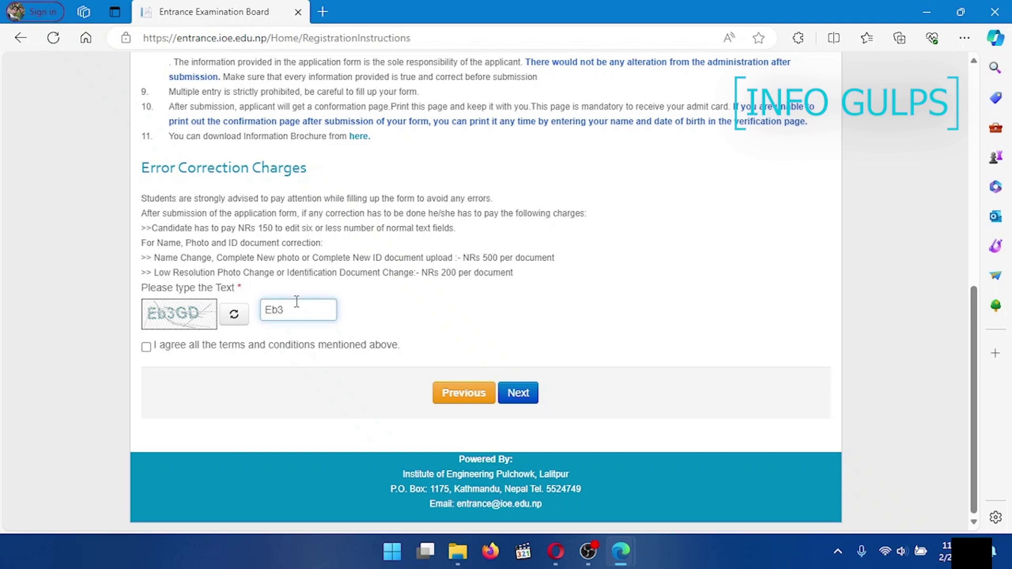
pyautogui.click(146, 349)
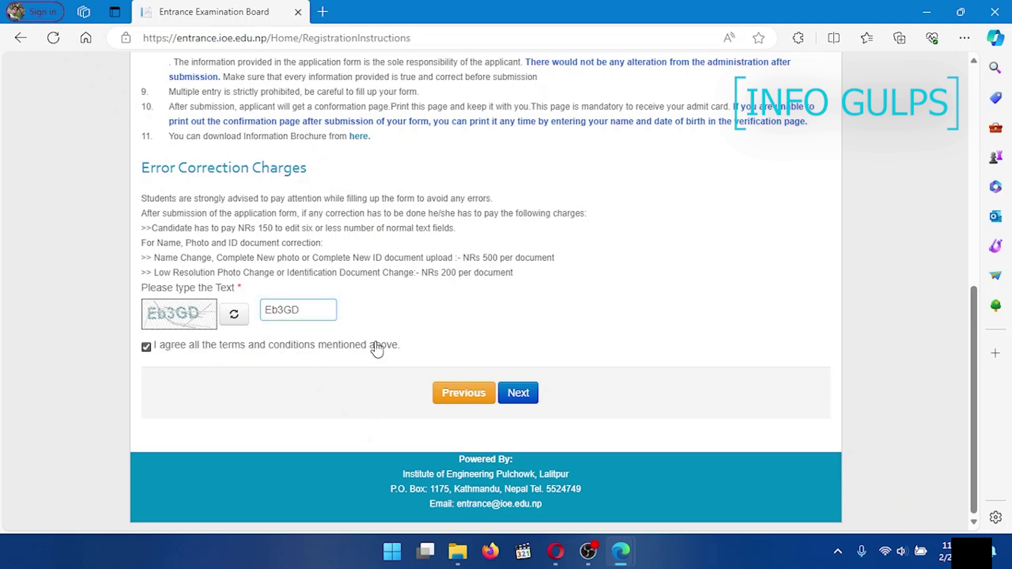
pyautogui.click(519, 395)
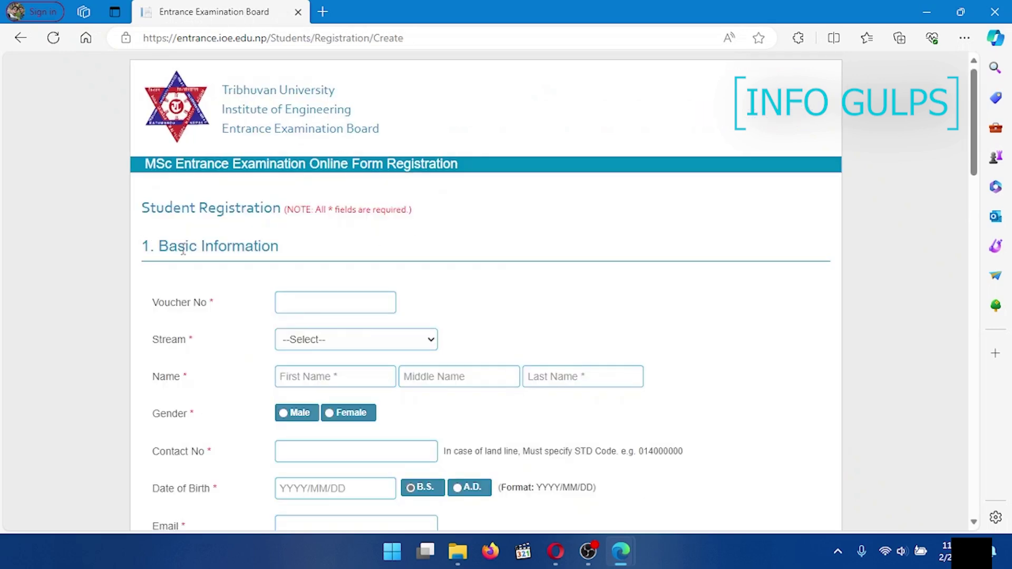
# Step: Look over the blank registration form, check the payment receipt beside it, then re-maximize Edge
pyautogui.scroll(-5, 411, 296)
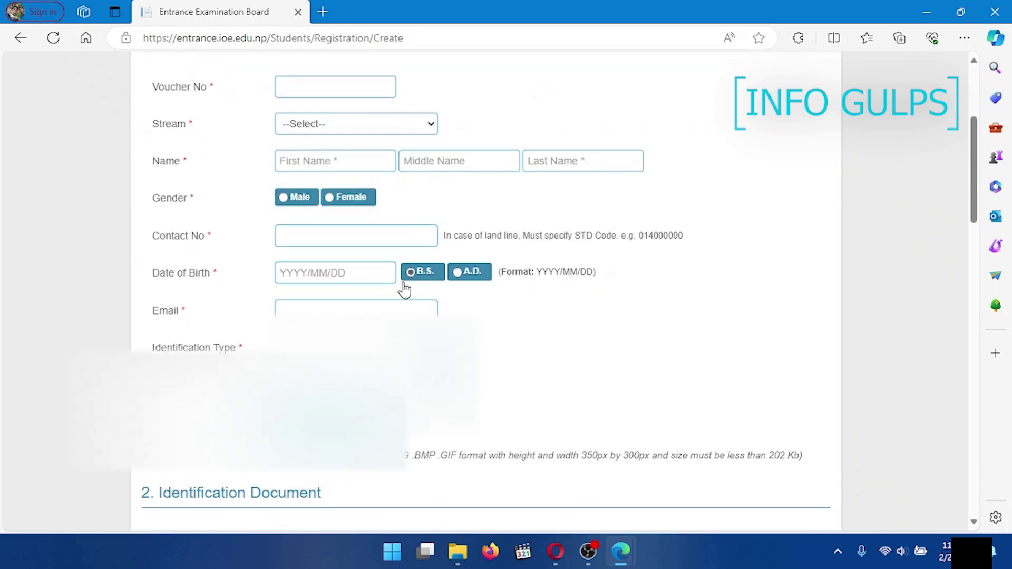
pyautogui.scroll(-3, 428, 305)
pyautogui.scroll(3, 364, 327)
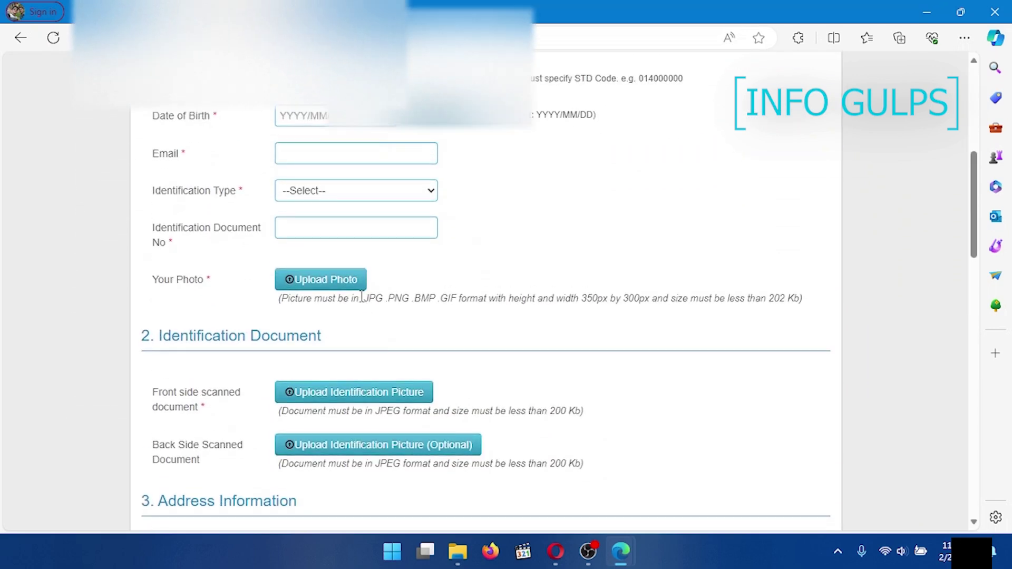
pyautogui.scroll(1, 358, 297)
pyautogui.scroll(4, 358, 297)
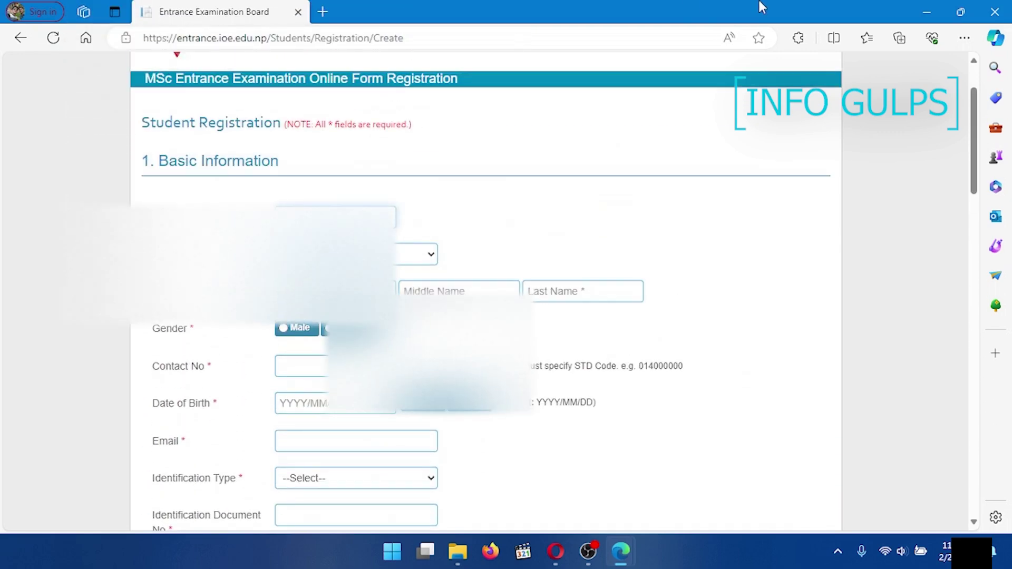
pyautogui.moveTo(926, 10); pyautogui.dragTo(851, 43)
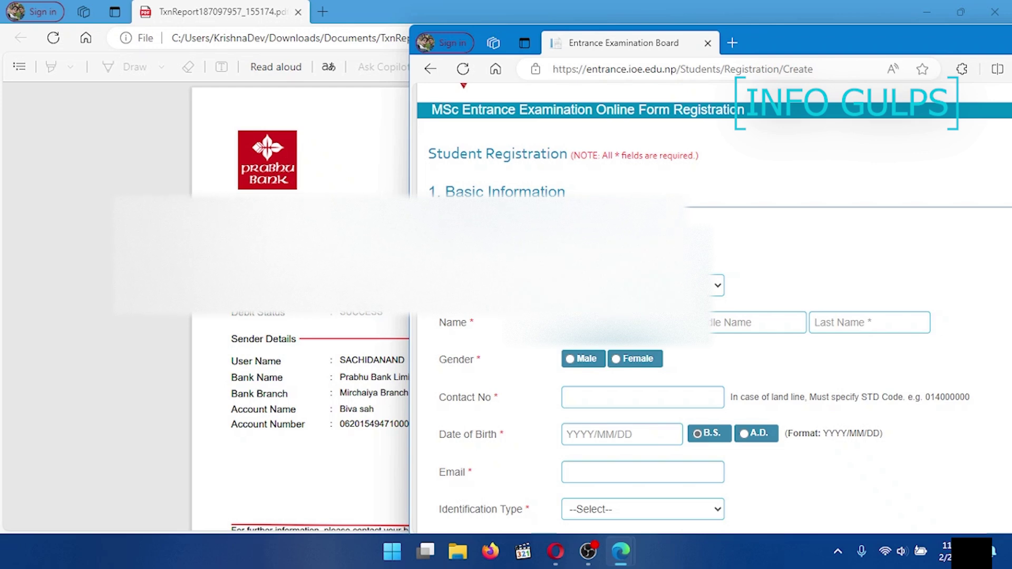
pyautogui.doubleClick(901, 39)
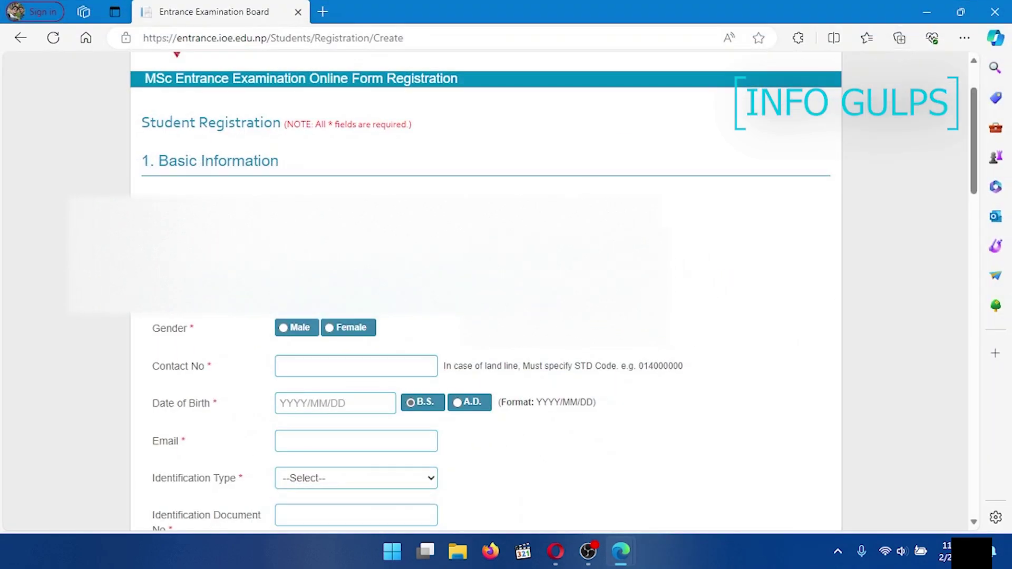
pyautogui.click(404, 269)
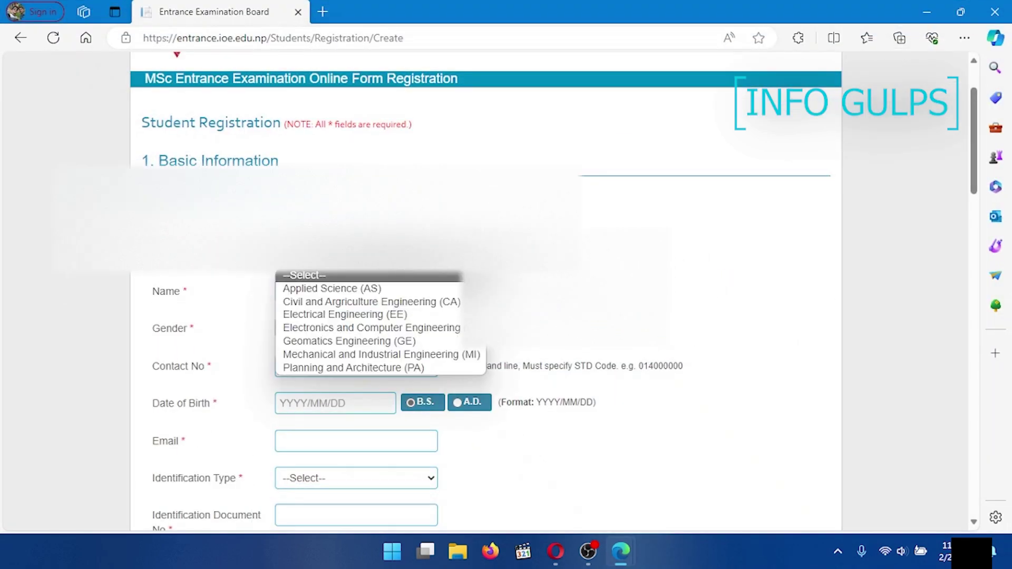
# Step: Choose the Electrical Engineering (EE) stream, enter the applicant's first name, and select Male
pyautogui.click(366, 313)
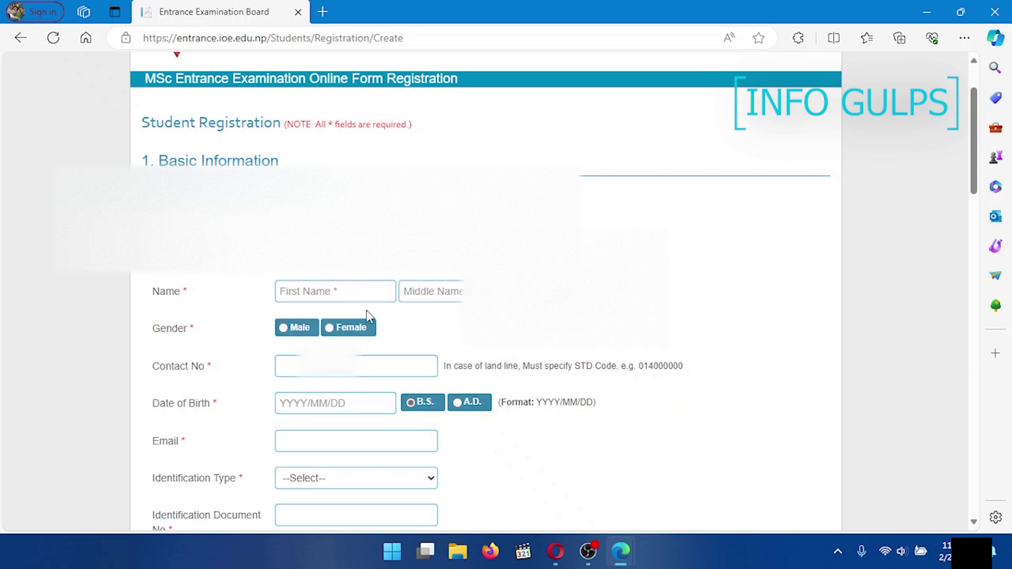
pyautogui.click(311, 291)
pyautogui.write('Sa')
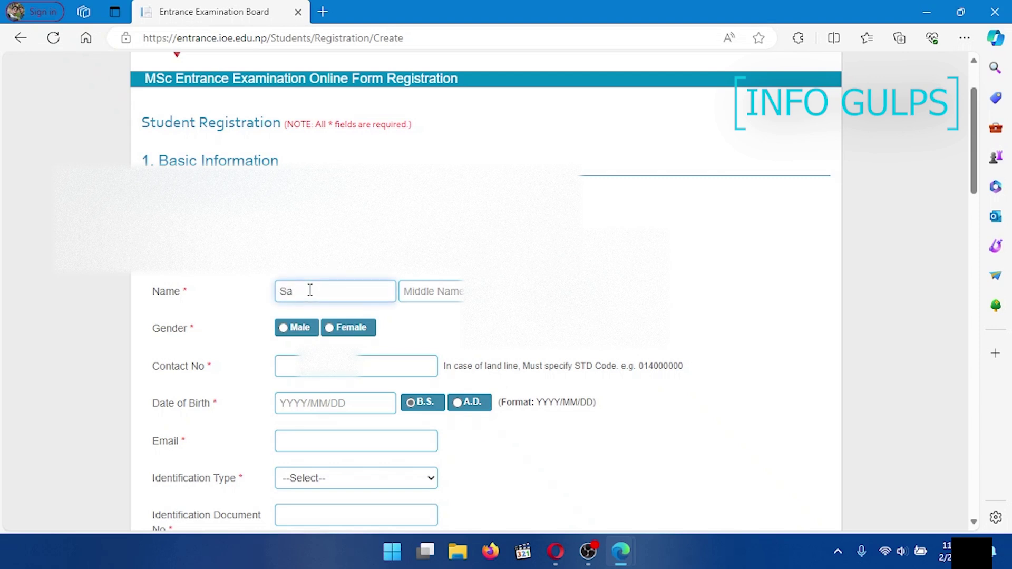
pyautogui.write('chidanand')
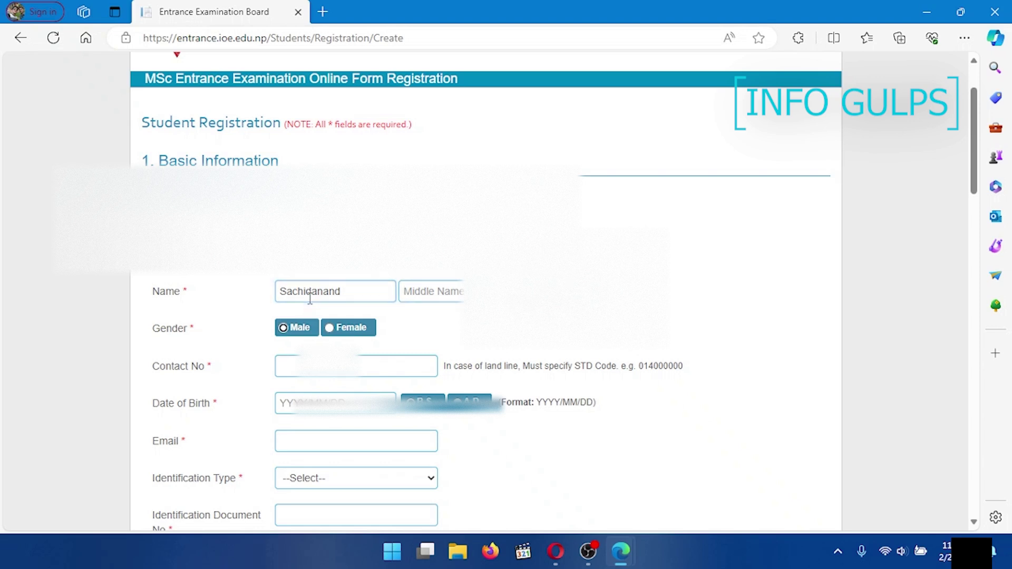
pyautogui.click(283, 328)
# Step: Fill in the applicant's contact number, date of birth and email address
pyautogui.click(316, 365)
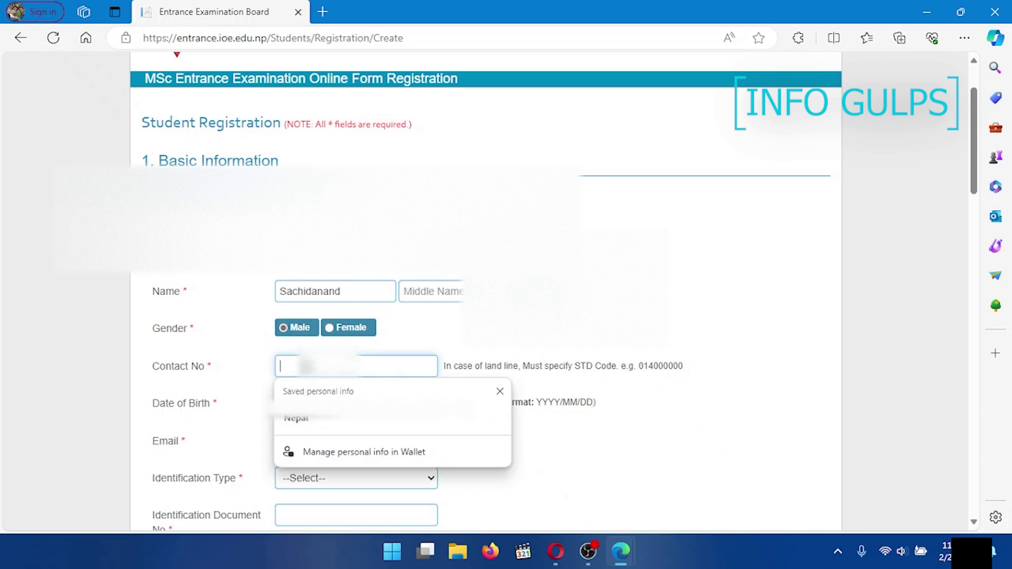
pyautogui.write('980')
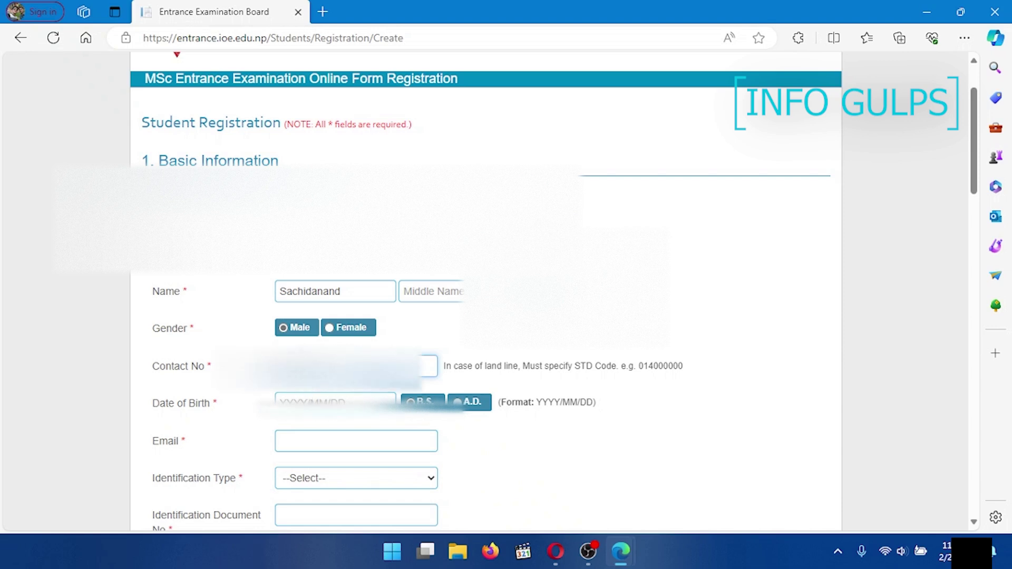
pyautogui.click(335, 402)
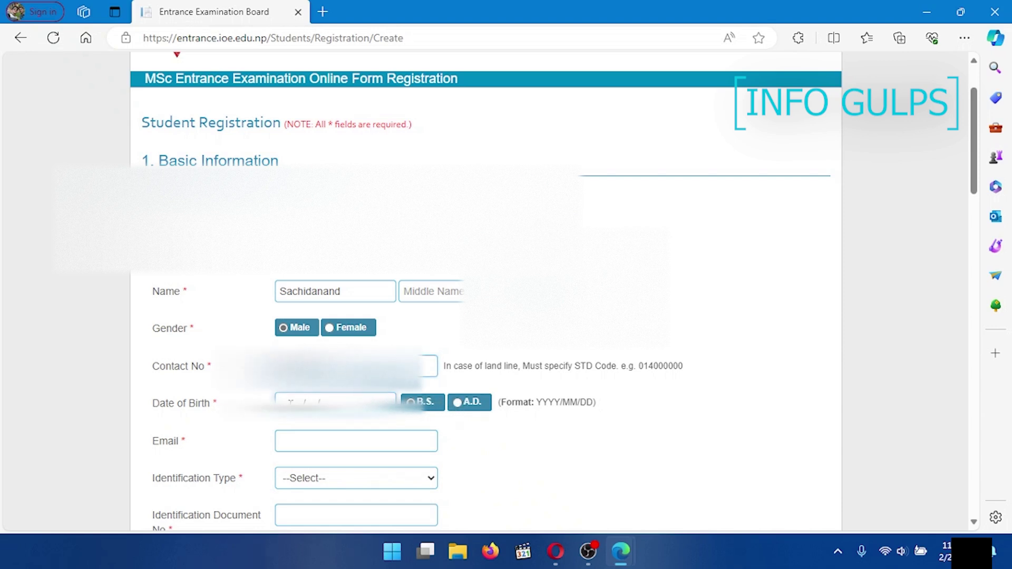
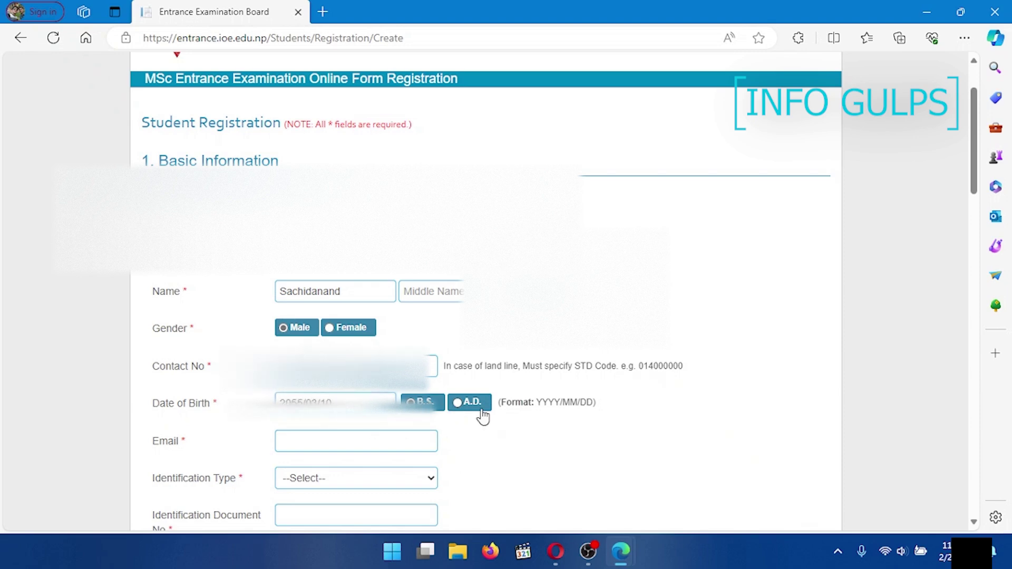
pyautogui.scroll(-4, 482, 417)
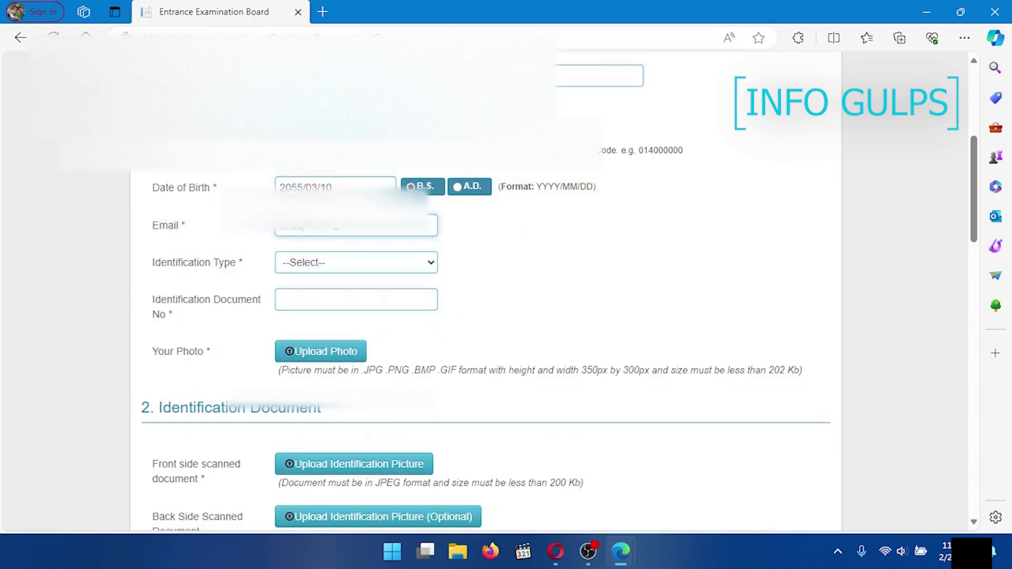
pyautogui.hotkey('ctrl', 'v')
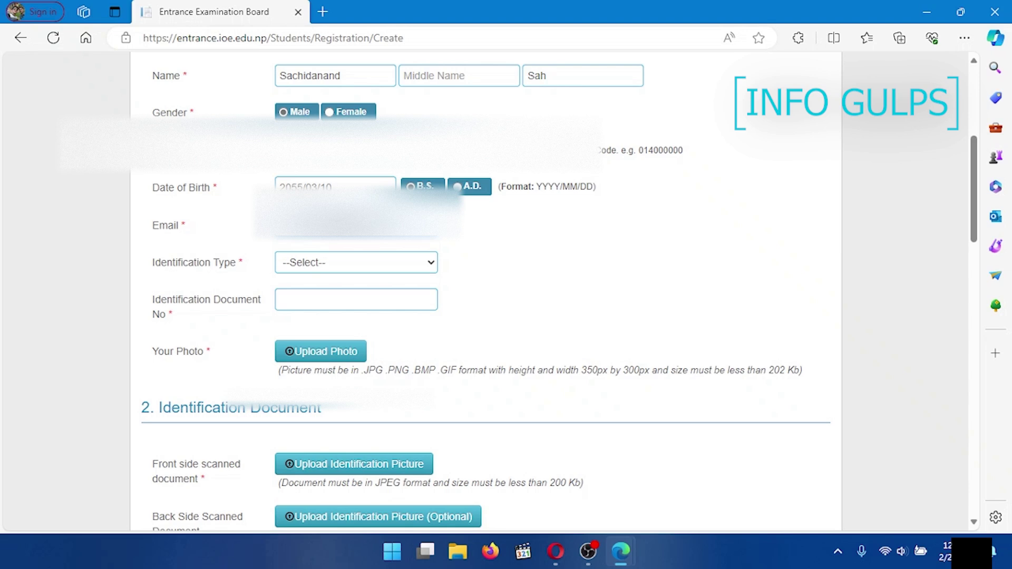
pyautogui.click(330, 267)
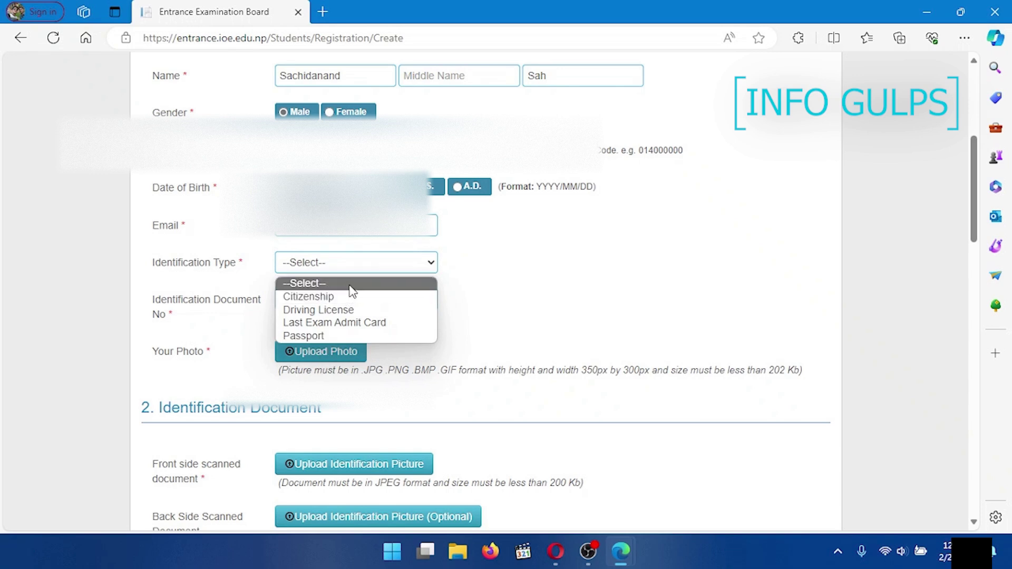
# Step: Set the identification type to Citizenship and enter the citizenship document number
pyautogui.click(339, 298)
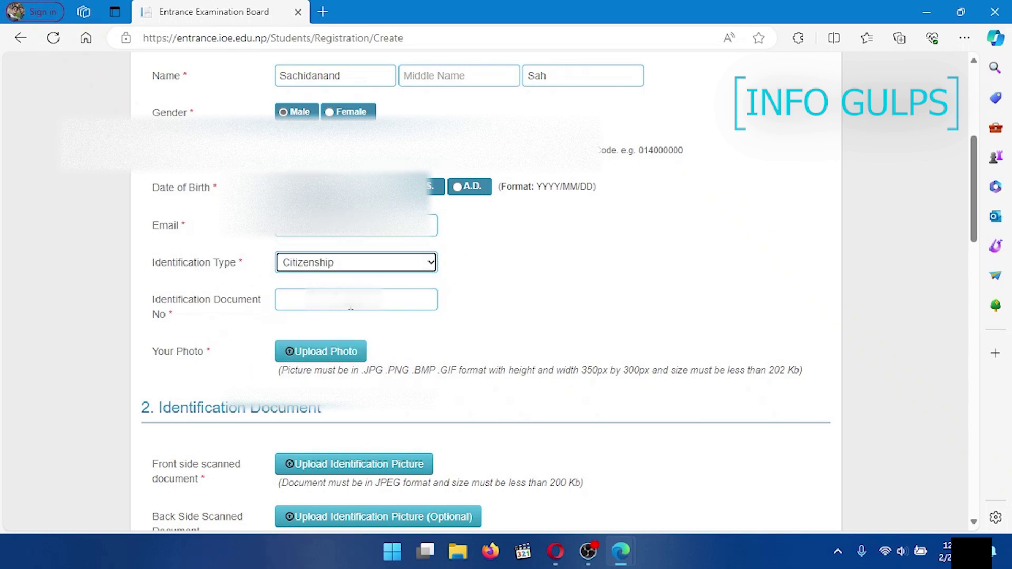
pyautogui.click(352, 307)
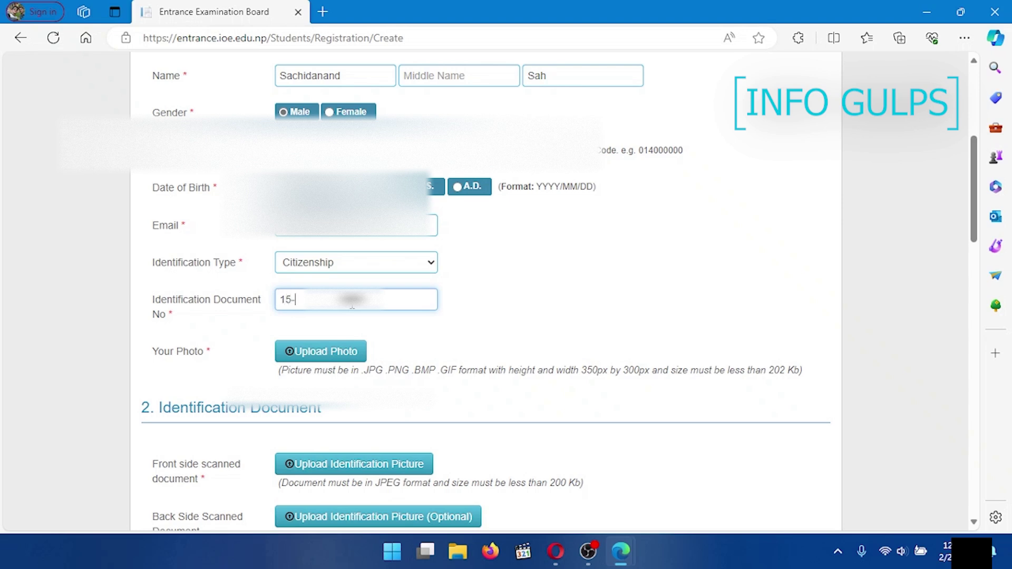
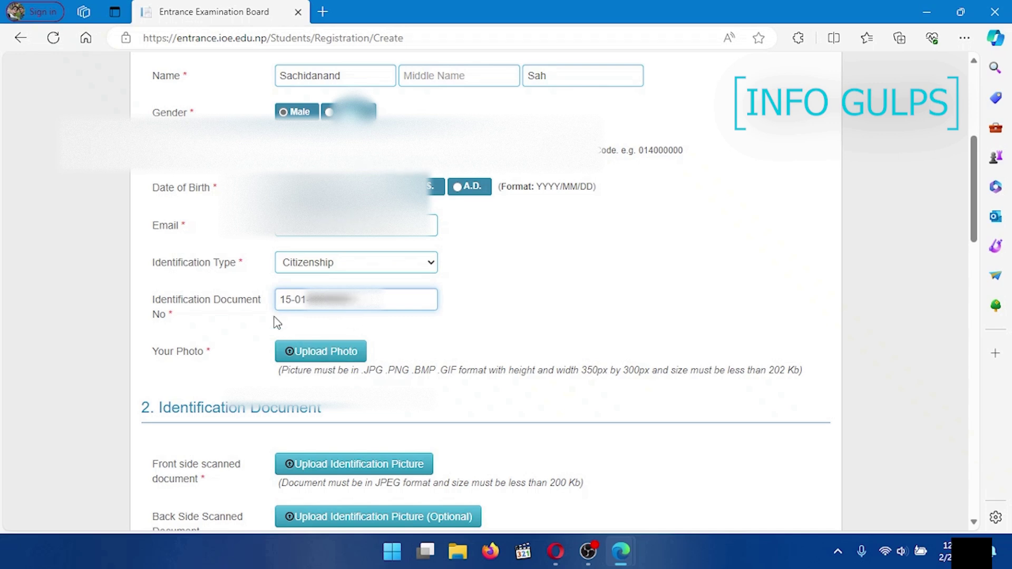
pyautogui.click(329, 353)
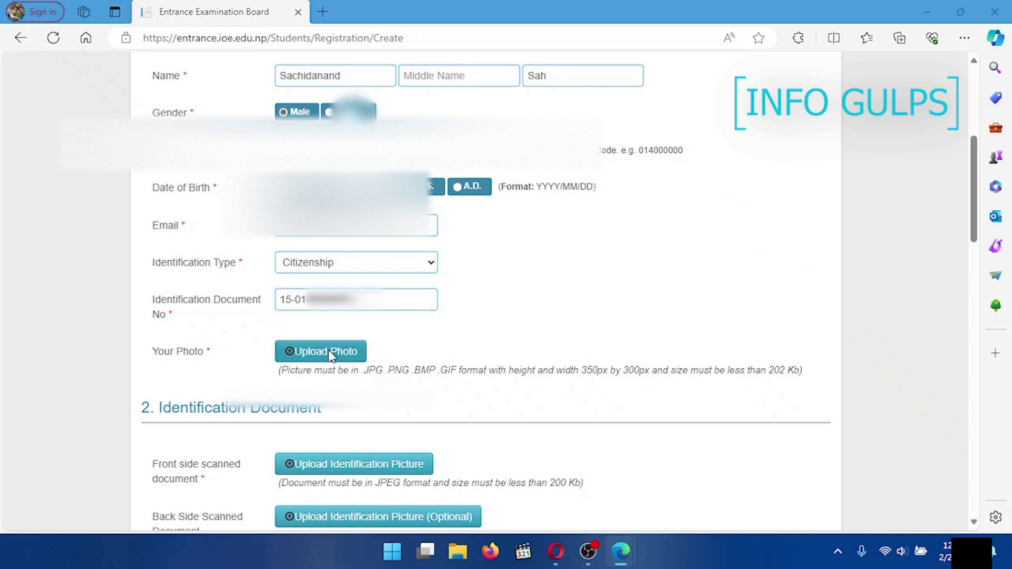
# Step: Try uploading PP.jpg from MSC entrance, hit the 350 x 300 size warning, and search for a photo editor
pyautogui.click(52, 145)
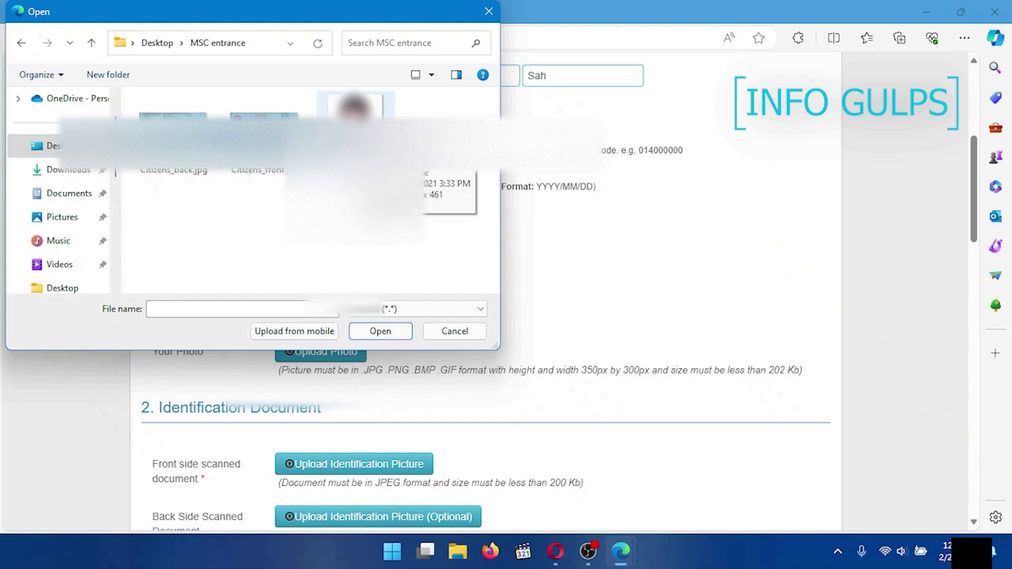
pyautogui.click(354, 108)
pyautogui.click(390, 335)
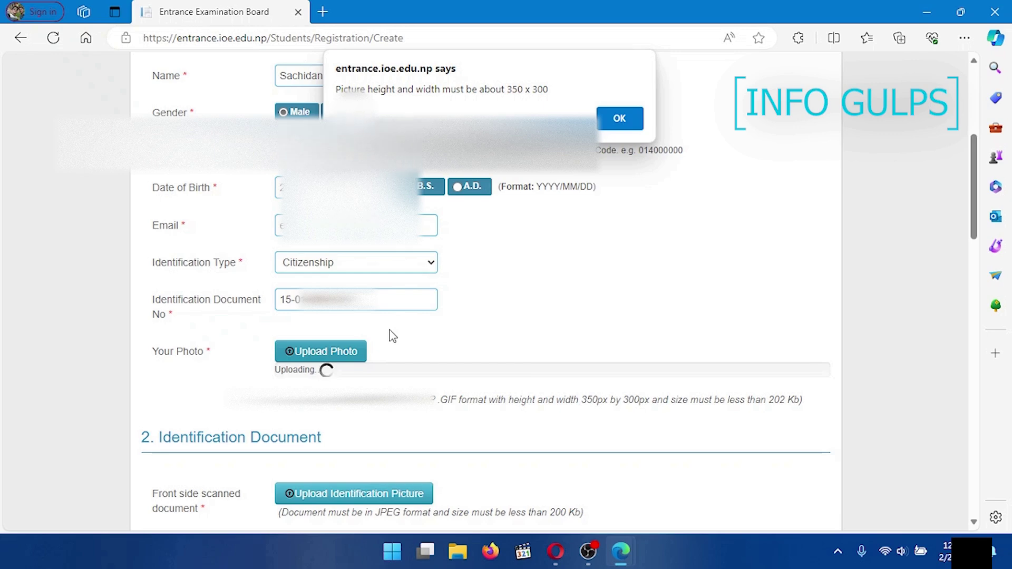
pyautogui.click(323, 12)
pyautogui.write('online phot')
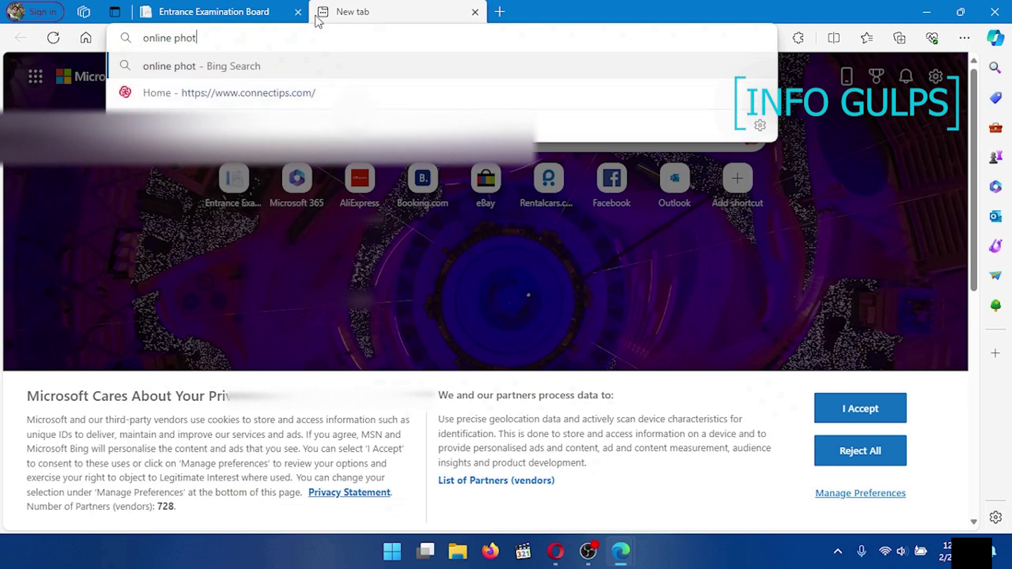
pyautogui.write('o editor he')
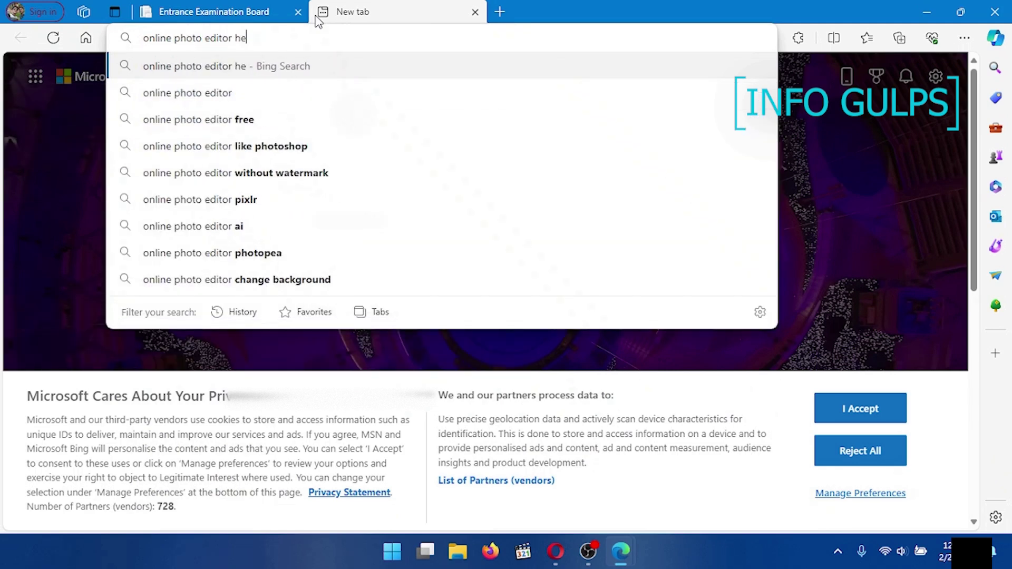
pyautogui.write('ight ')
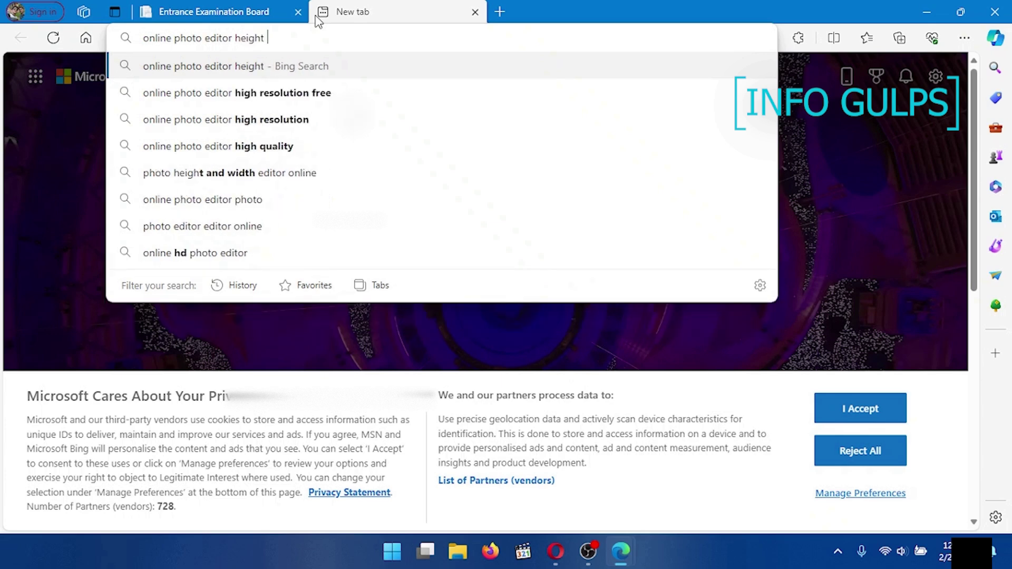
pyautogui.write('a')
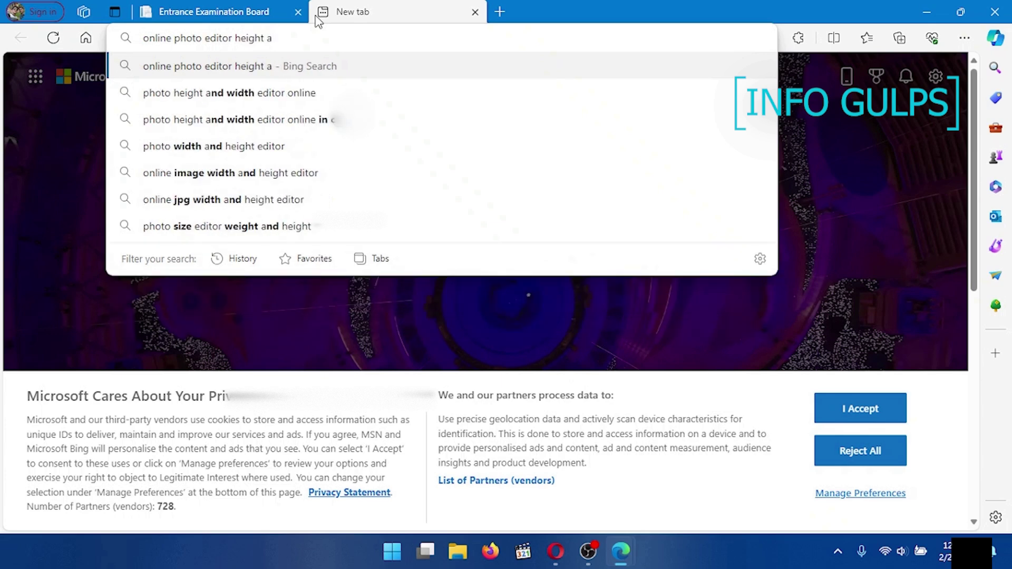
# Step: Search Bing for 'photo height and width editor online' and open img2go's Resize Image page
pyautogui.press('Down')
pyautogui.press('Return')
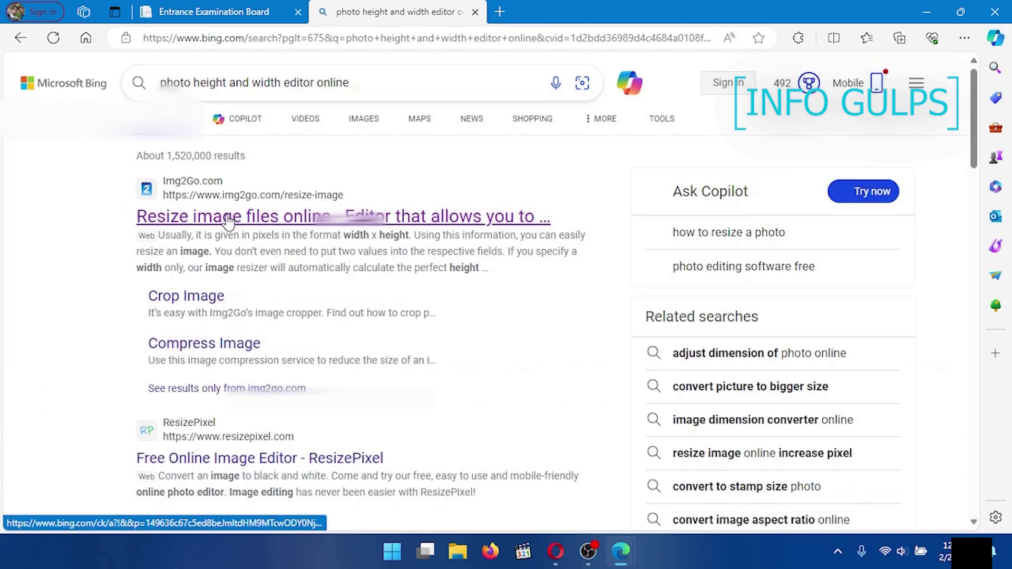
pyautogui.click(229, 219)
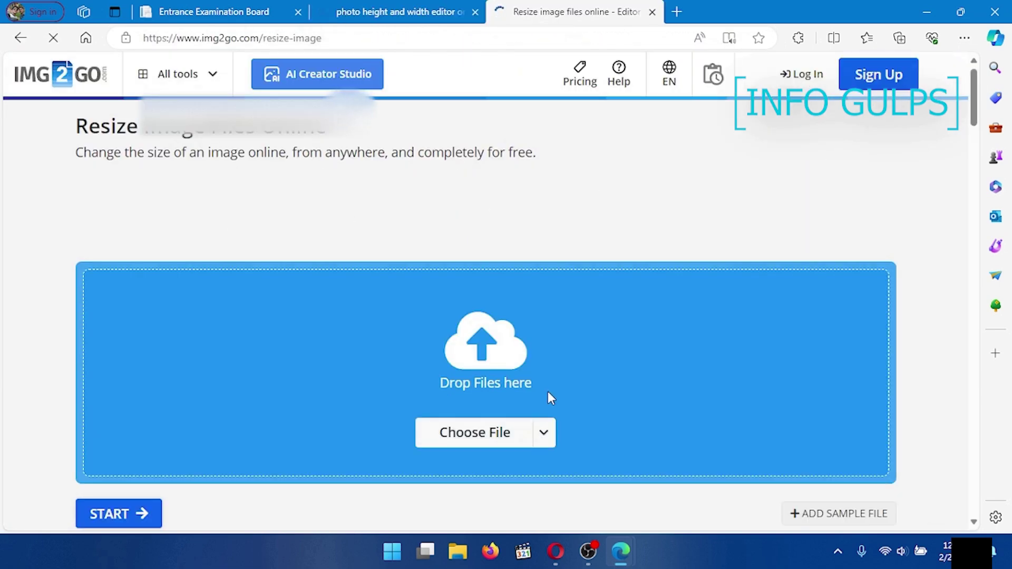
pyautogui.click(471, 431)
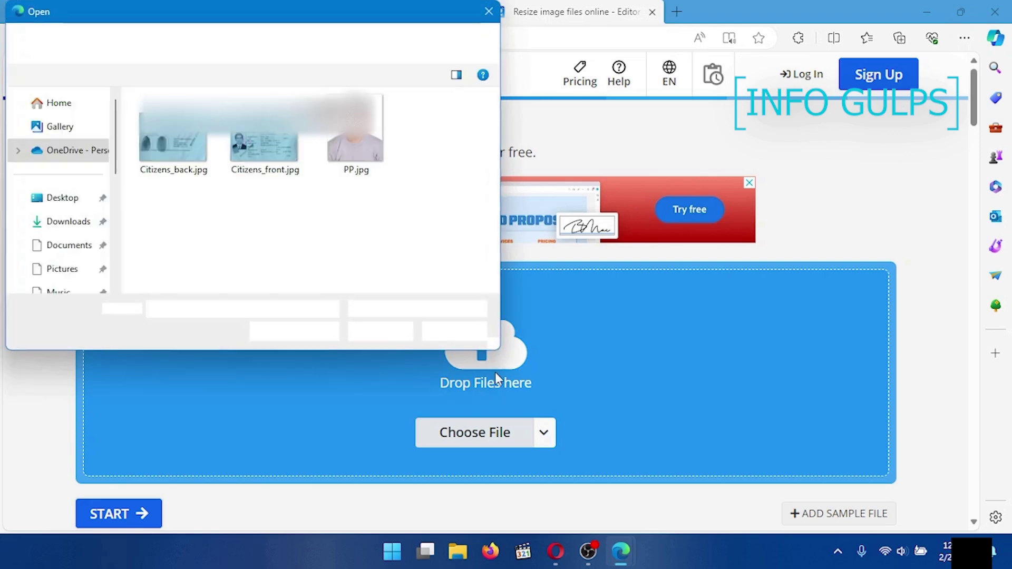
# Step: Resize PP.jpg to 300 x 350 pixels in img2go, download it, and check it in Photos
pyautogui.doubleClick(350, 138)
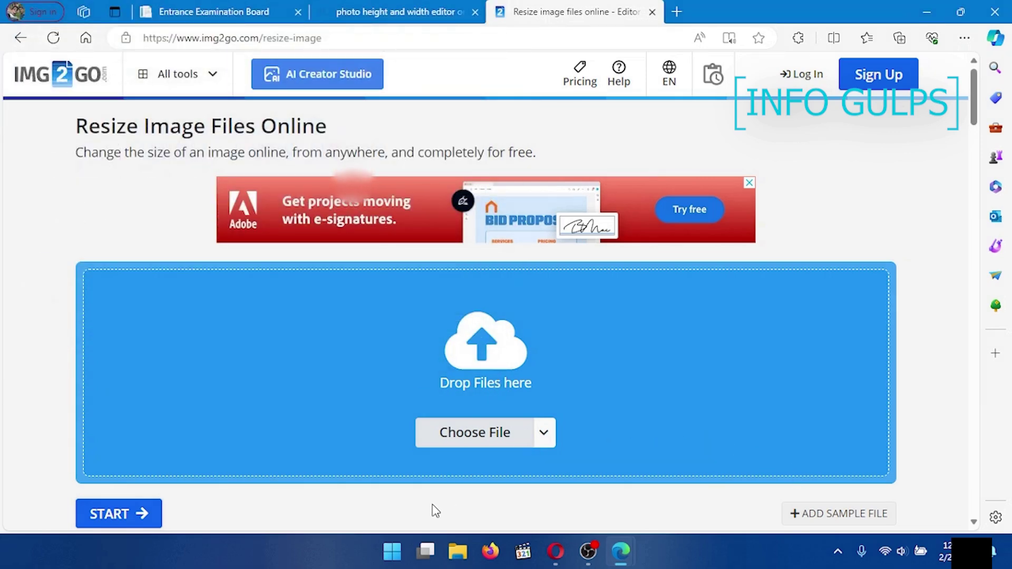
pyautogui.scroll(-8, 435, 510)
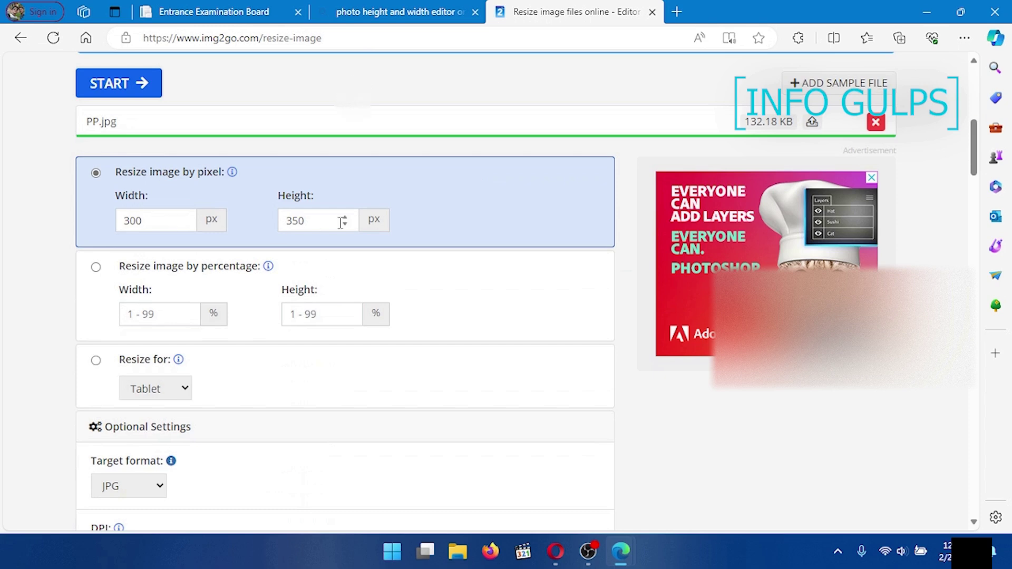
pyautogui.scroll(-4, 260, 391)
pyautogui.click(111, 392)
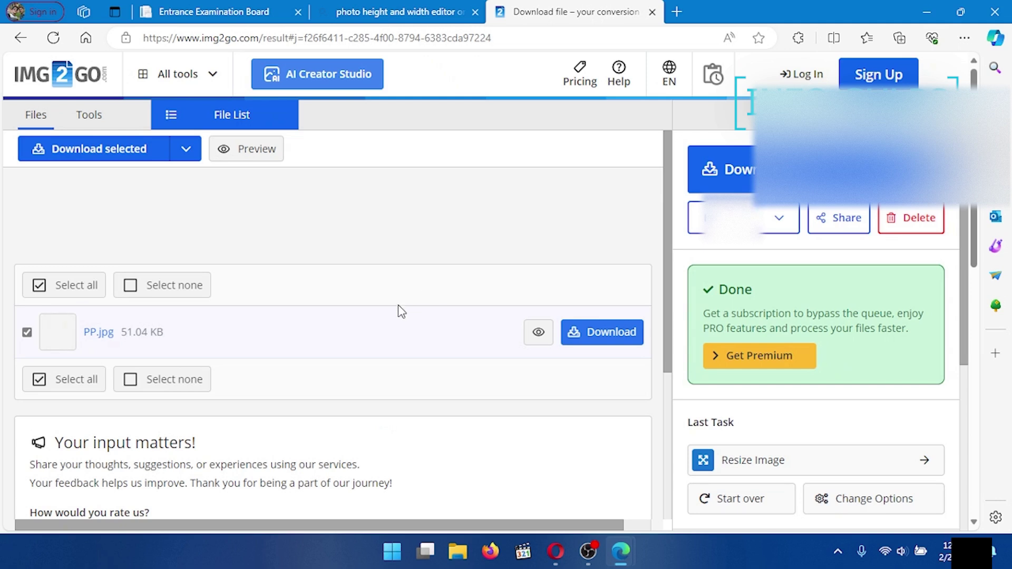
pyautogui.click(606, 333)
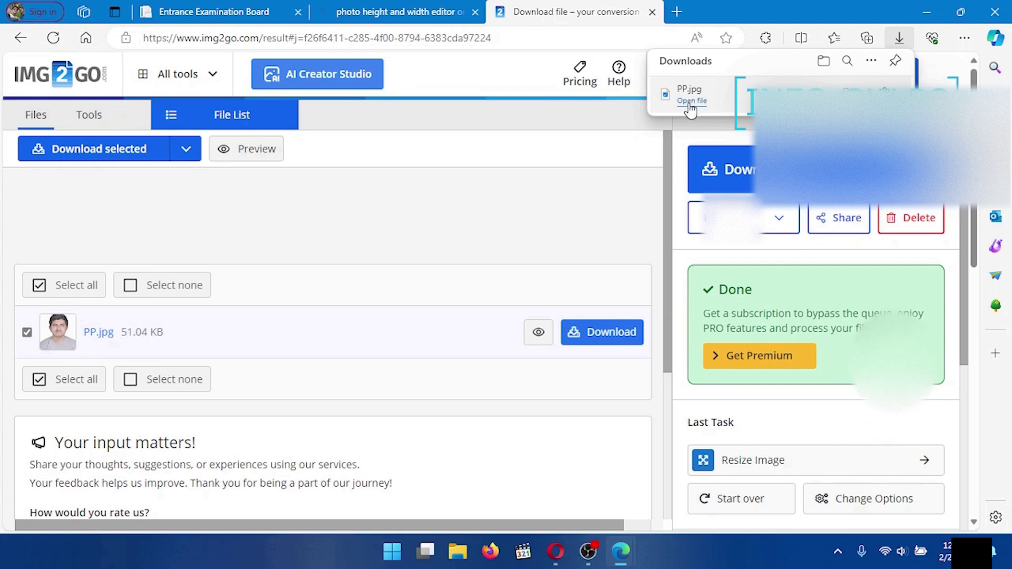
pyautogui.click(844, 90)
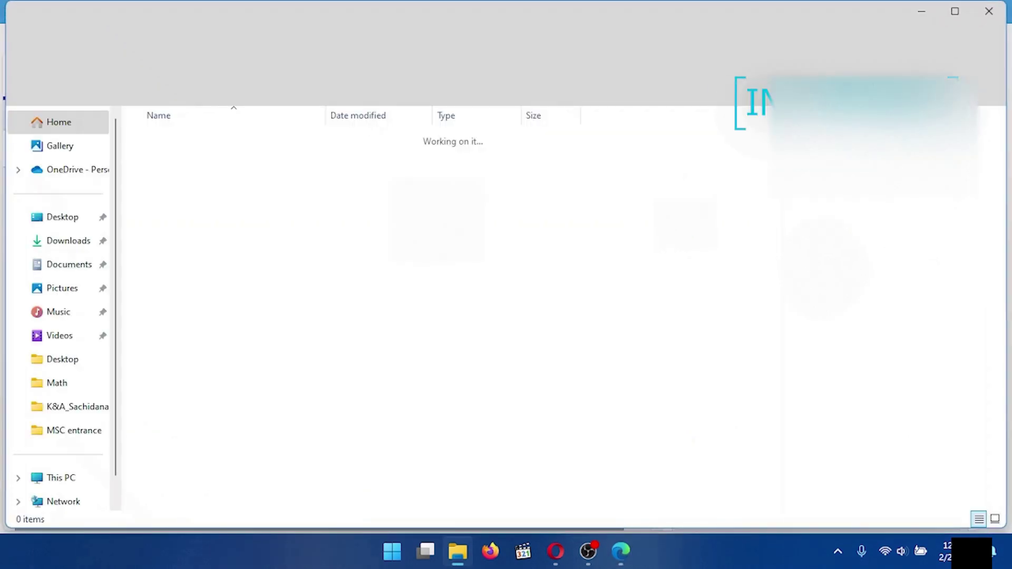
pyautogui.doubleClick(285, 211)
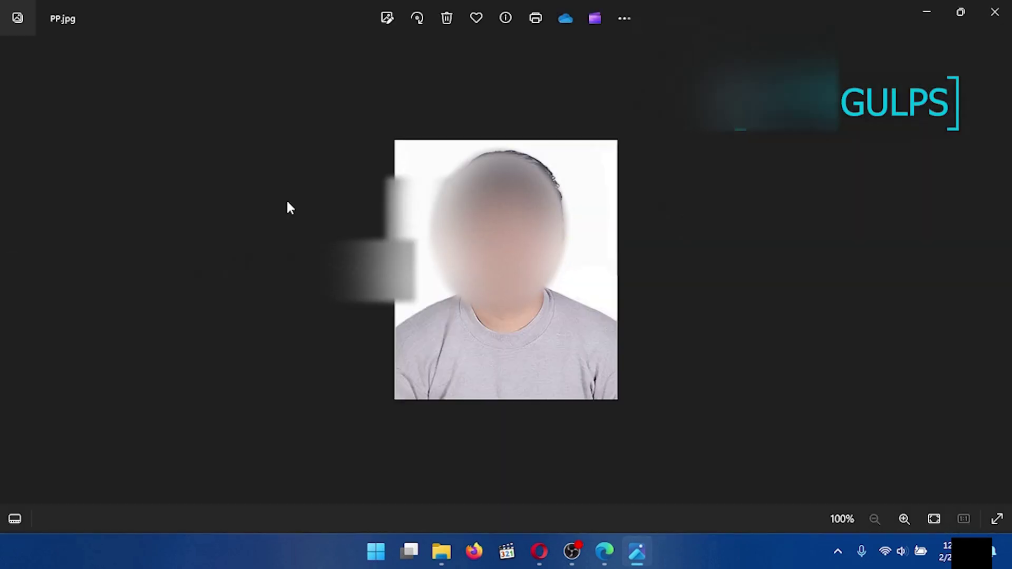
pyautogui.click(994, 18)
# Step: Upload Citizens_front.jpg and Citizens_back.jpg as the front and back identification scans
pyautogui.scroll(-2, 438, 322)
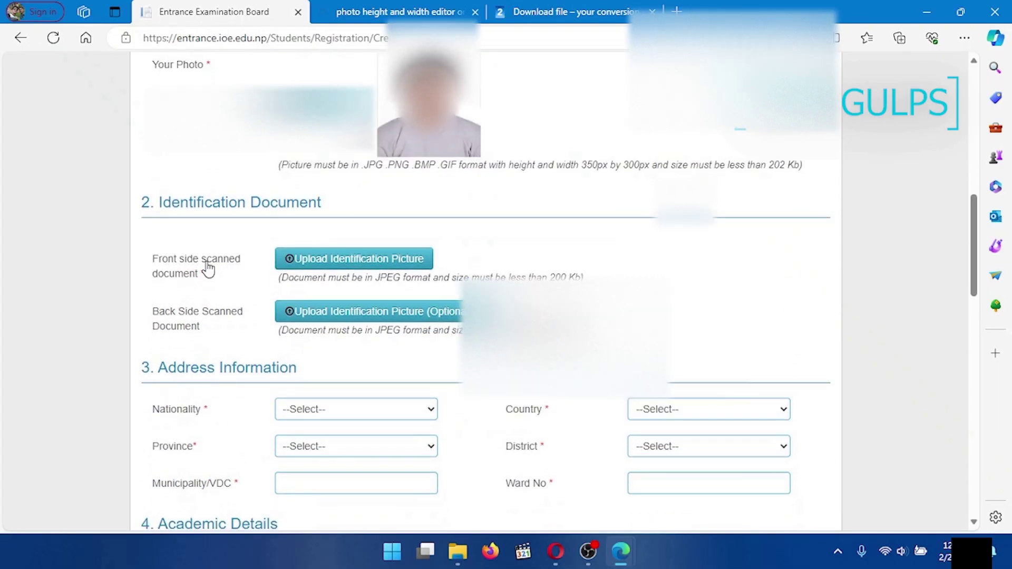
pyautogui.click(359, 259)
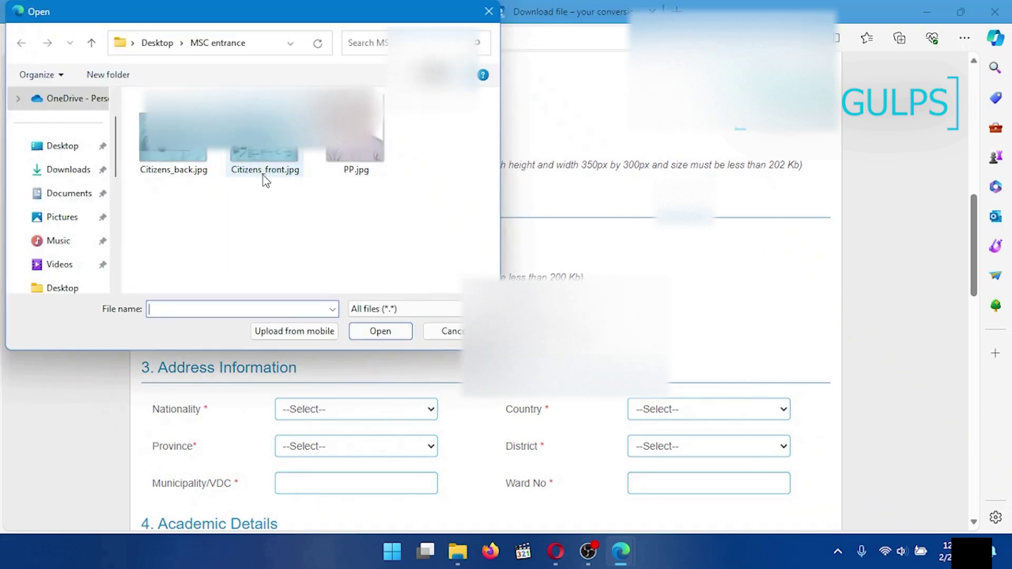
pyautogui.doubleClick(271, 154)
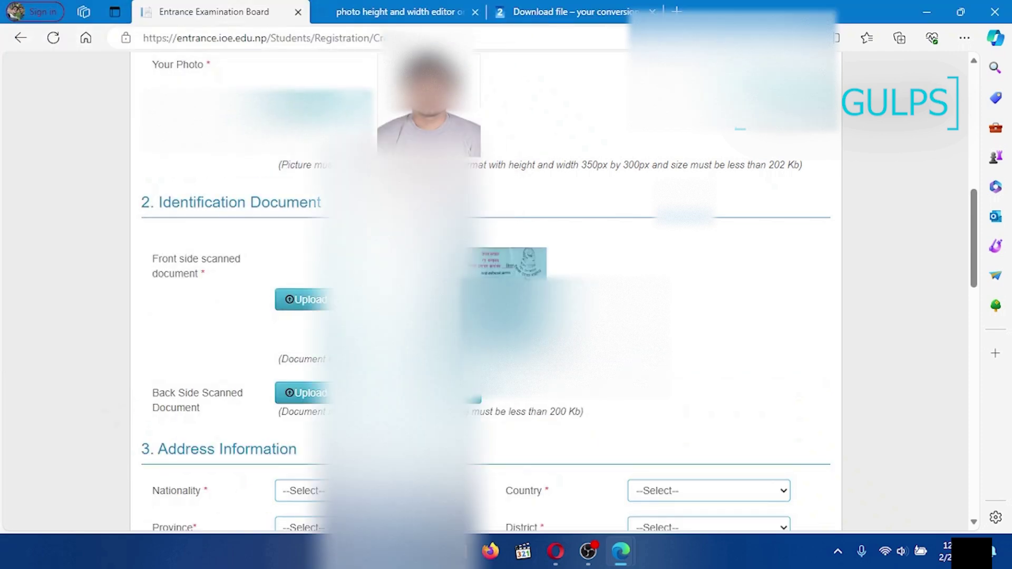
pyautogui.click(304, 392)
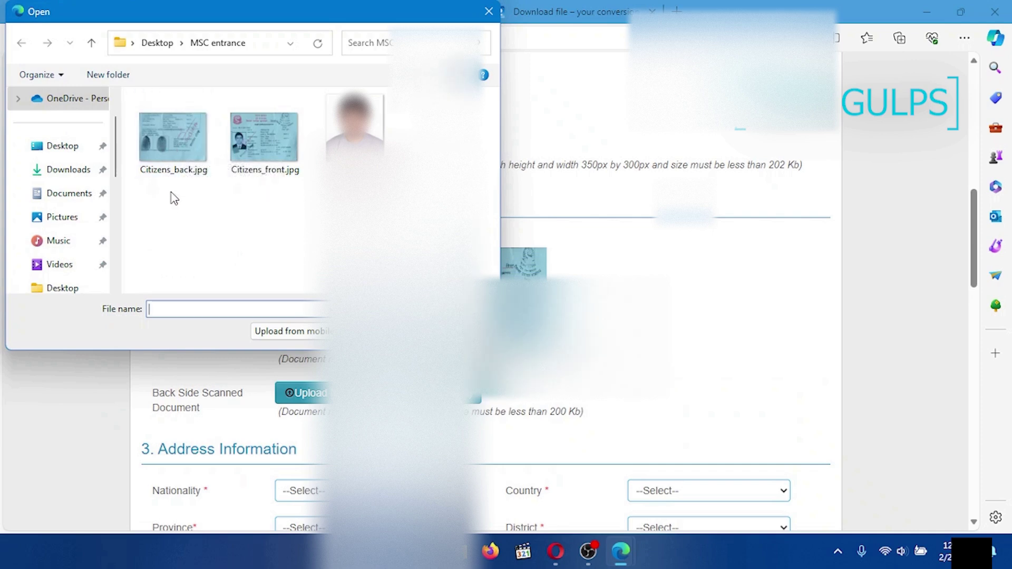
pyautogui.click(170, 126)
pyautogui.doubleClick(170, 126)
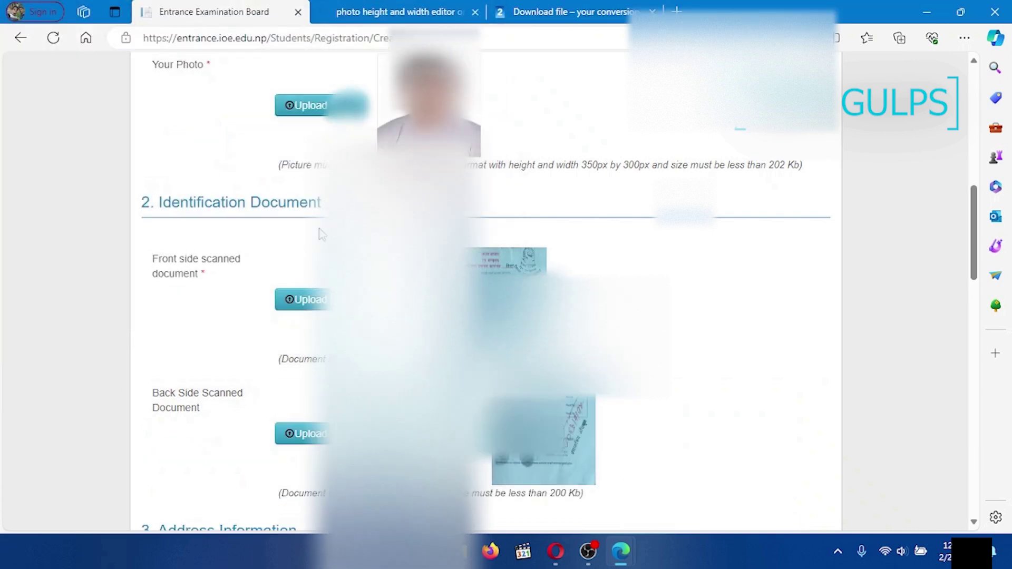
pyautogui.scroll(-4, 174, 134)
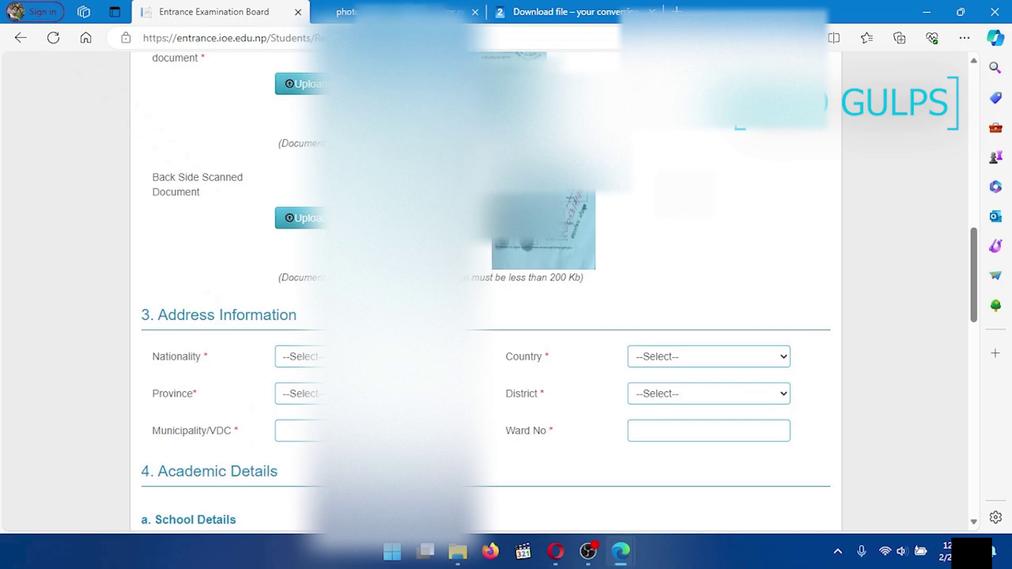
# Step: Set nationality to Nepali, province to Madhesh, district to Siraha, and enter the ward number
pyautogui.click(305, 358)
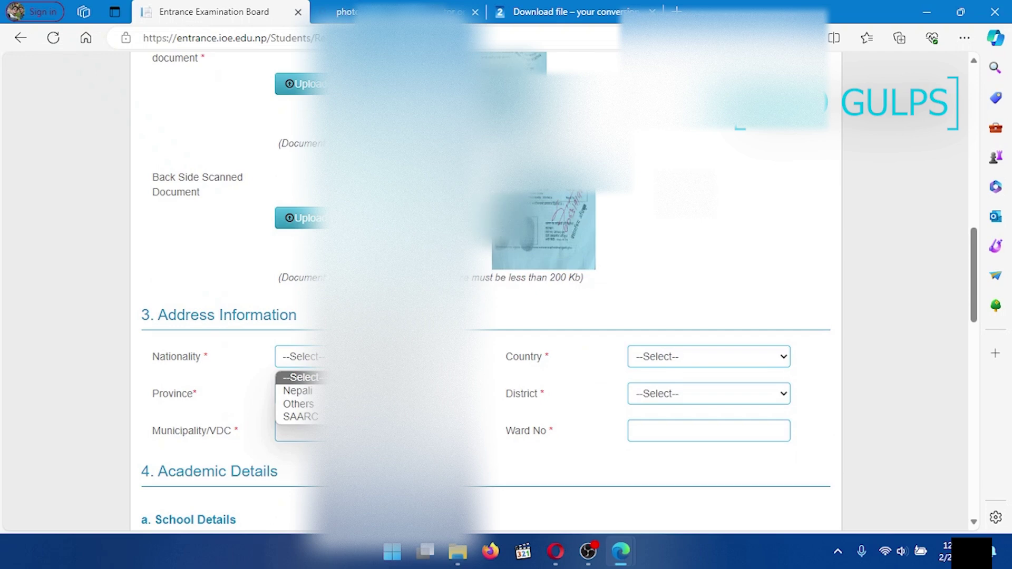
pyautogui.click(298, 391)
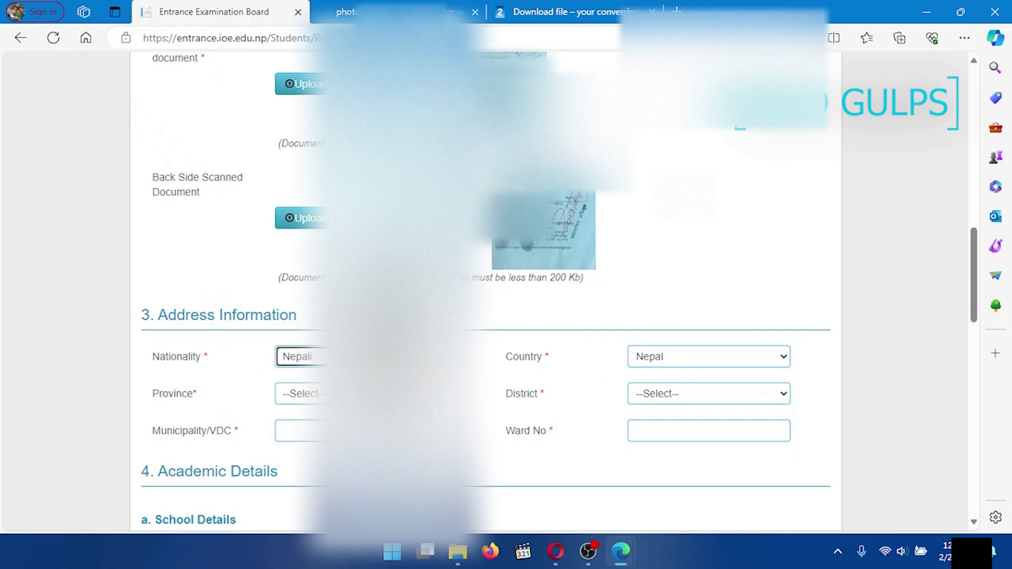
pyautogui.click(298, 393)
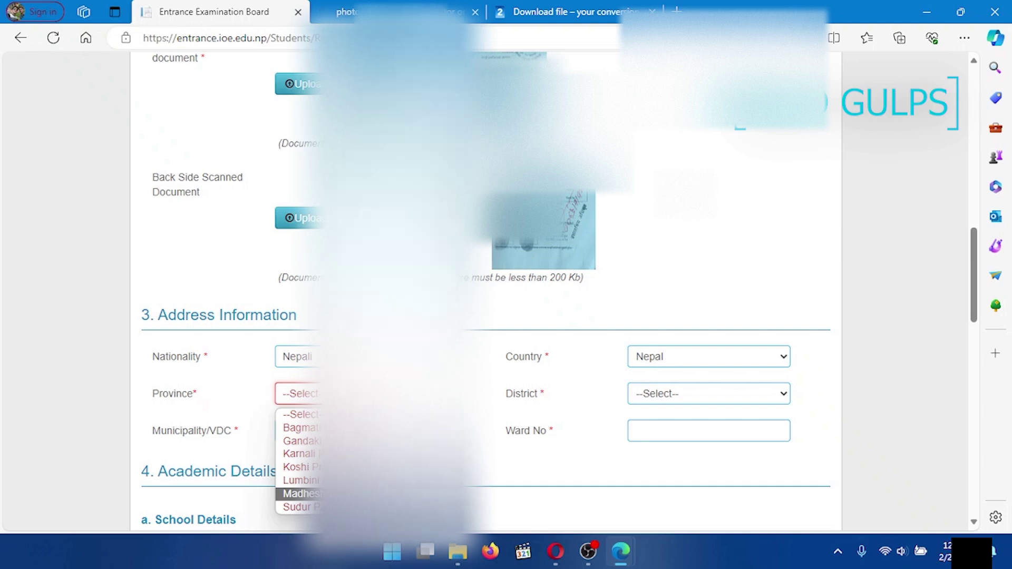
pyautogui.press('Return')
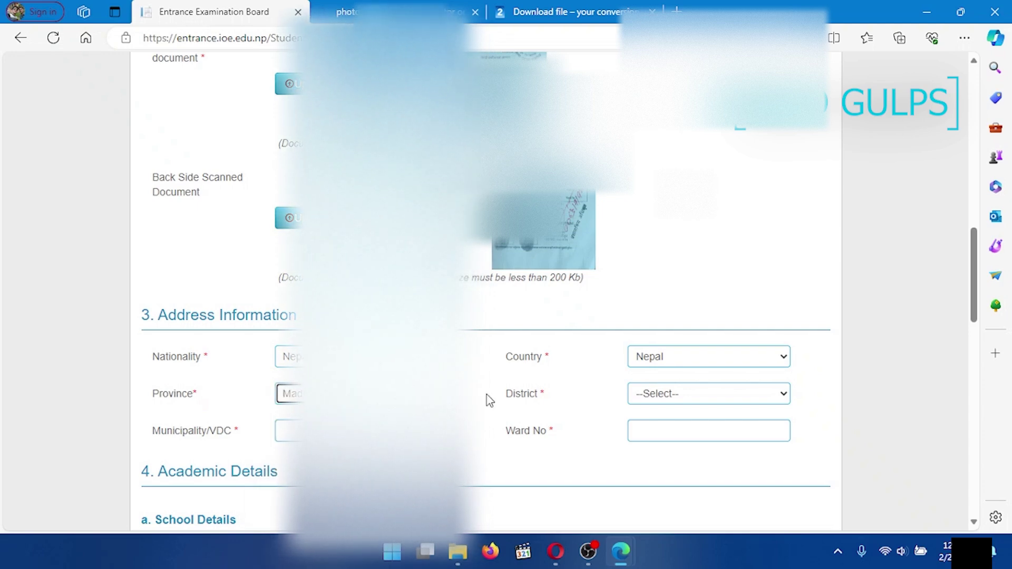
pyautogui.click(690, 396)
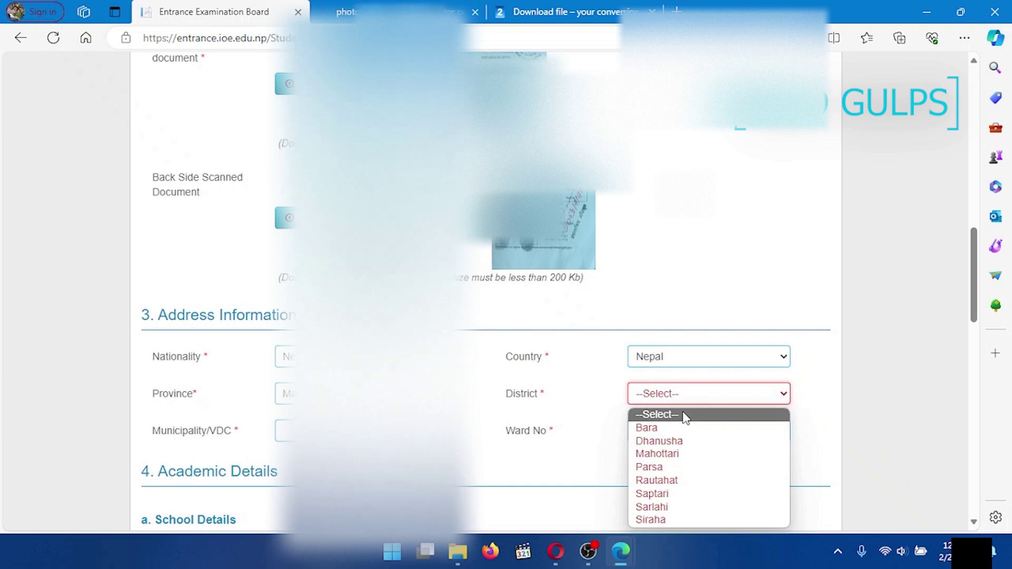
pyautogui.press('s')
pyautogui.click(649, 521)
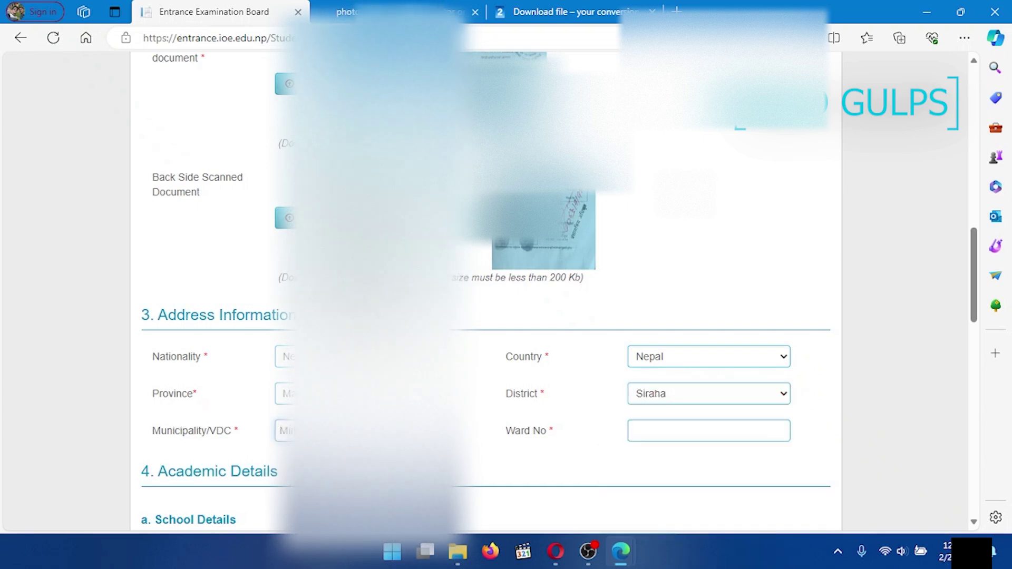
pyautogui.click(650, 430)
pyautogui.write('05')
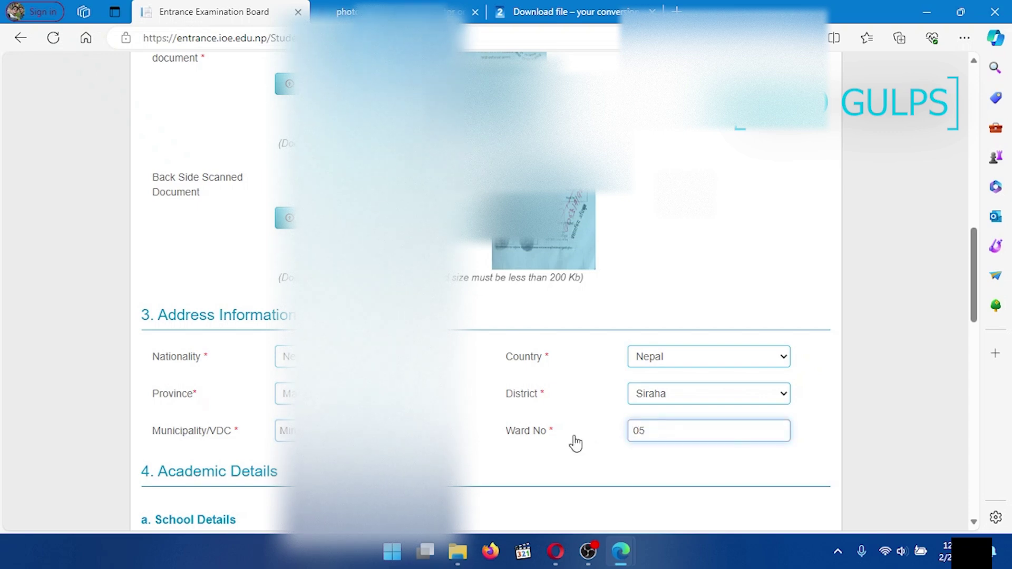
pyautogui.scroll(-5, 651, 429)
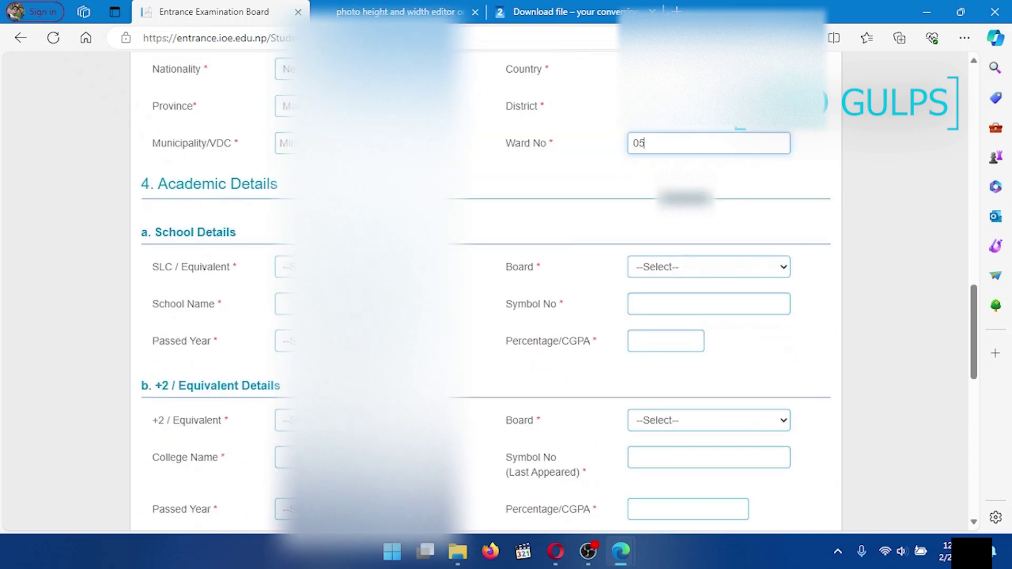
# Step: Set the school qualification to SLC with the Nepal Gov board
pyautogui.click(284, 267)
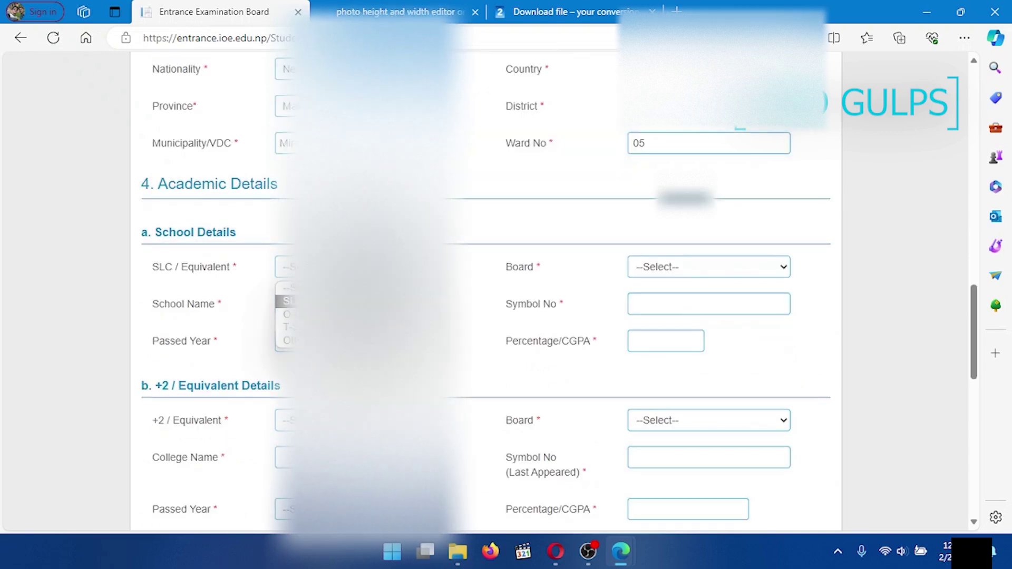
pyautogui.click(286, 301)
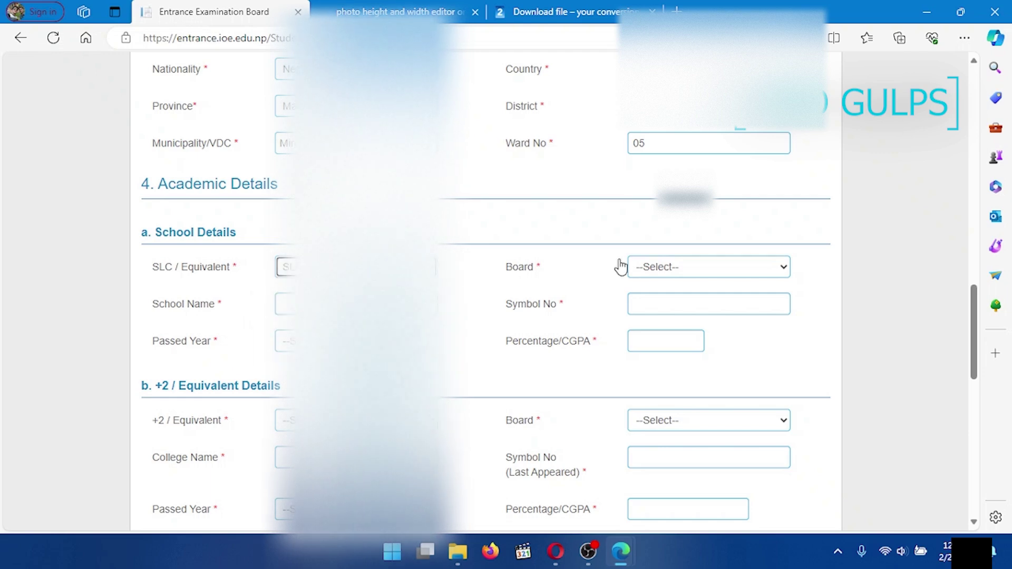
pyautogui.click(682, 267)
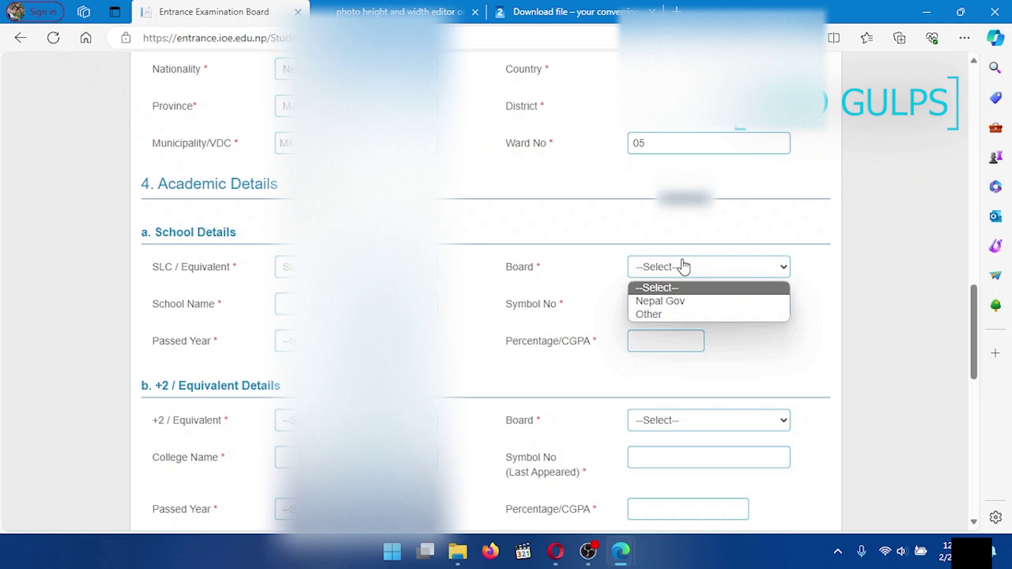
pyautogui.click(671, 299)
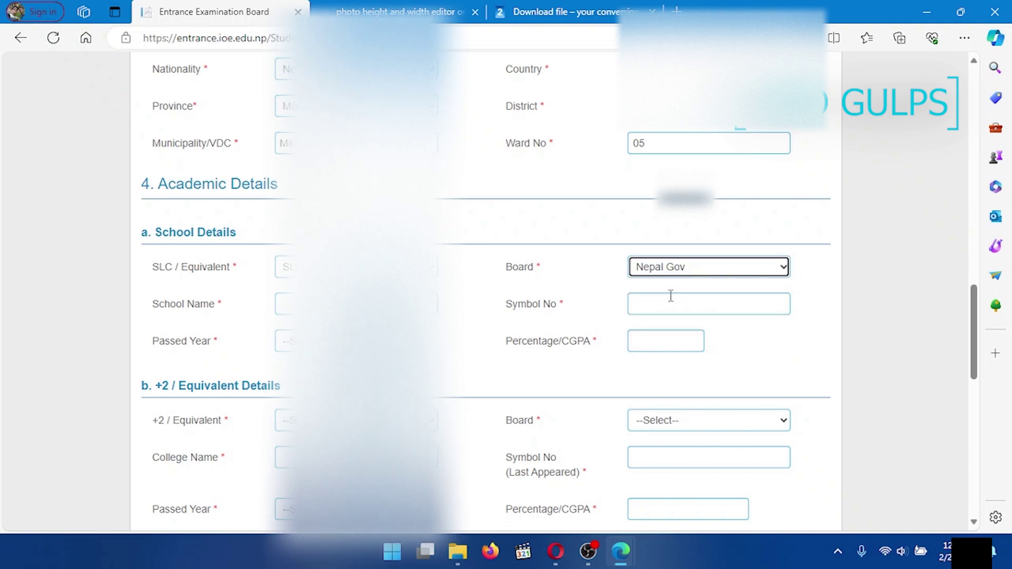
# Step: Enter the school name and the school symbol number
pyautogui.press('Tab')
pyautogui.write('T')
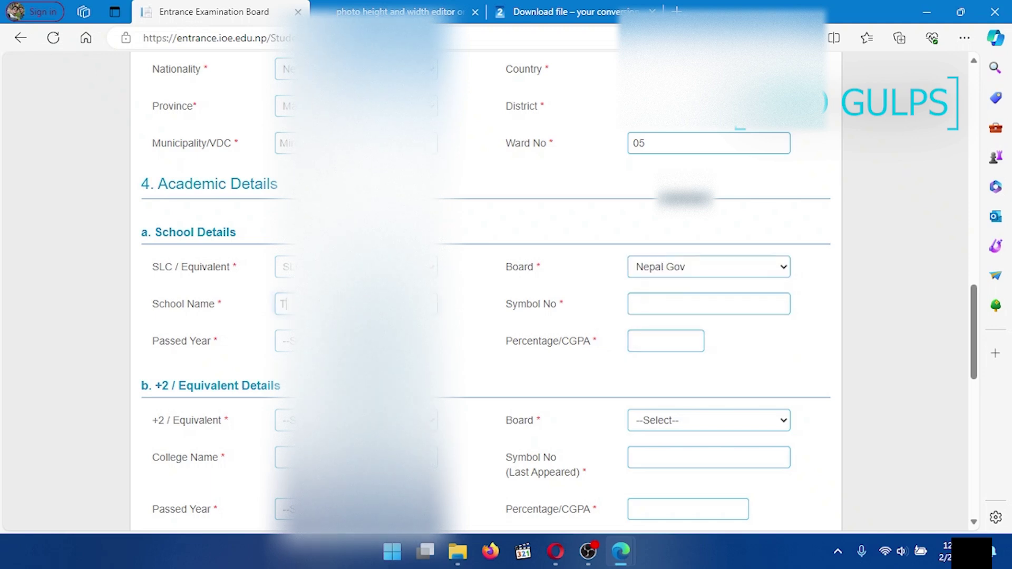
pyautogui.press('Tab')
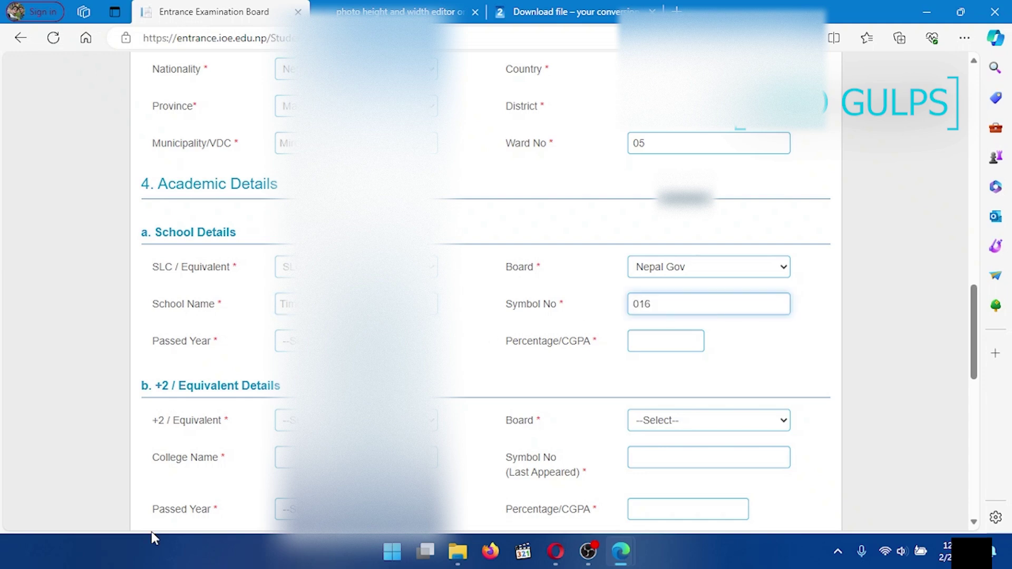
pyautogui.press('Left')
# Step: Pick the school passed year and enter 89.13 as the percentage
pyautogui.click(317, 341)
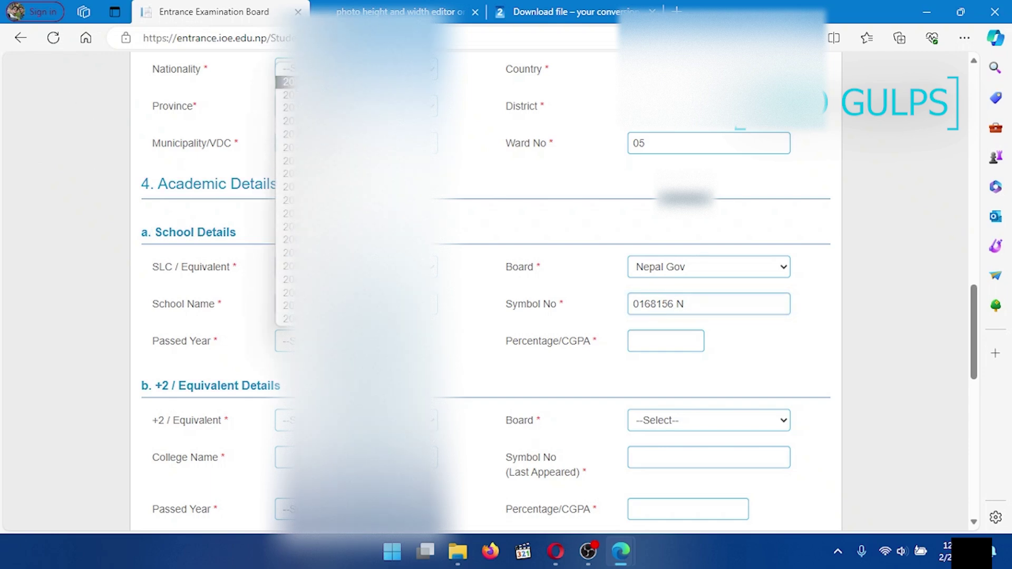
pyautogui.click(306, 201)
pyautogui.click(637, 343)
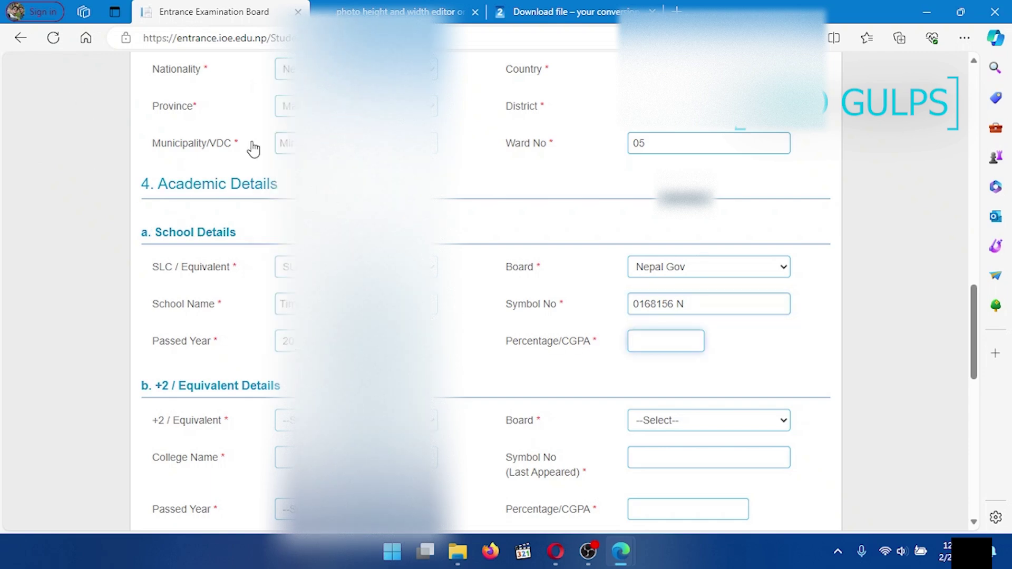
pyautogui.write('89.13')
pyautogui.scroll(-3, 504, 364)
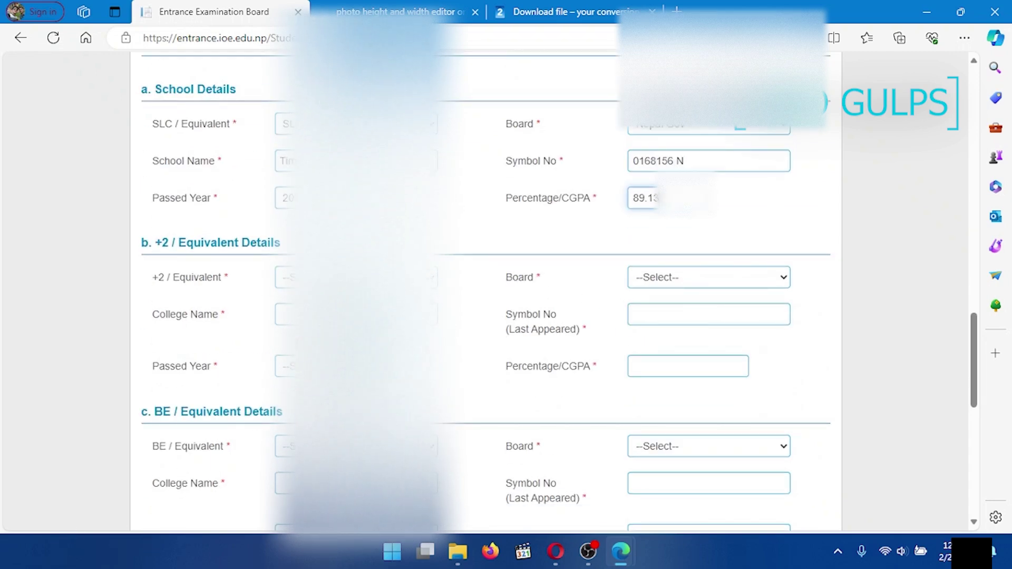
# Step: Set the +2 qualification to 10+2 with the HSEB board
pyautogui.click(287, 277)
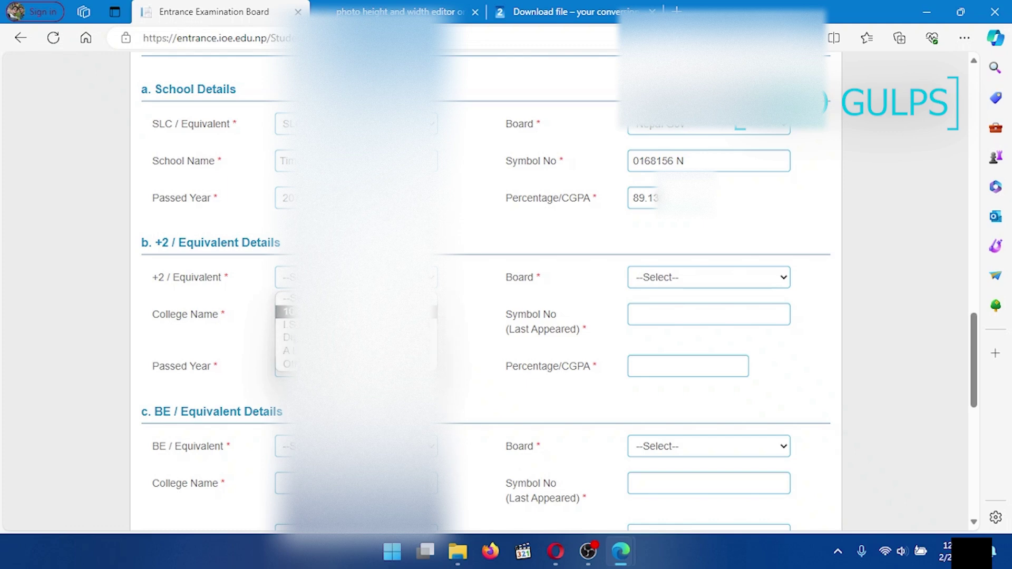
pyautogui.click(287, 311)
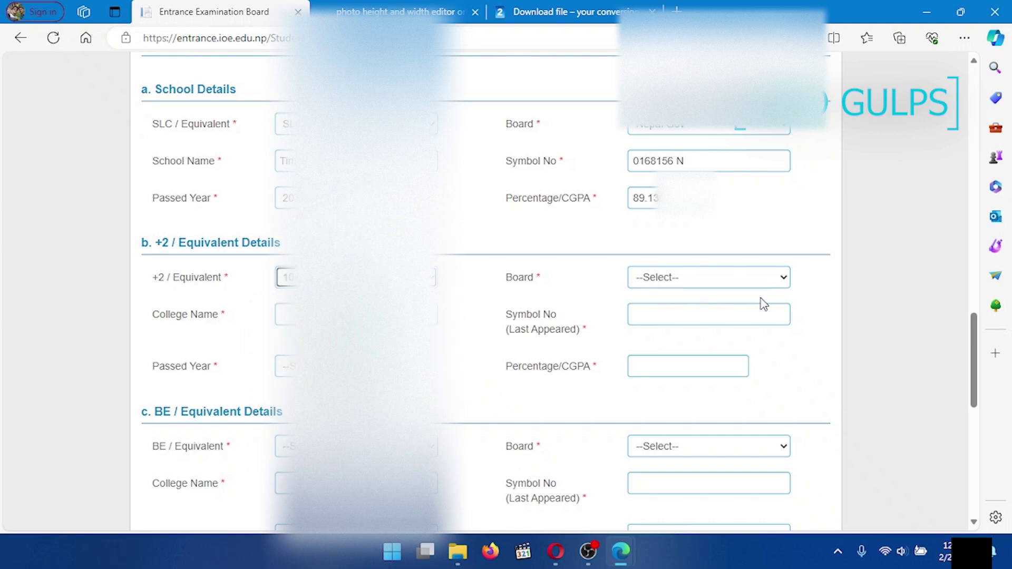
pyautogui.click(694, 280)
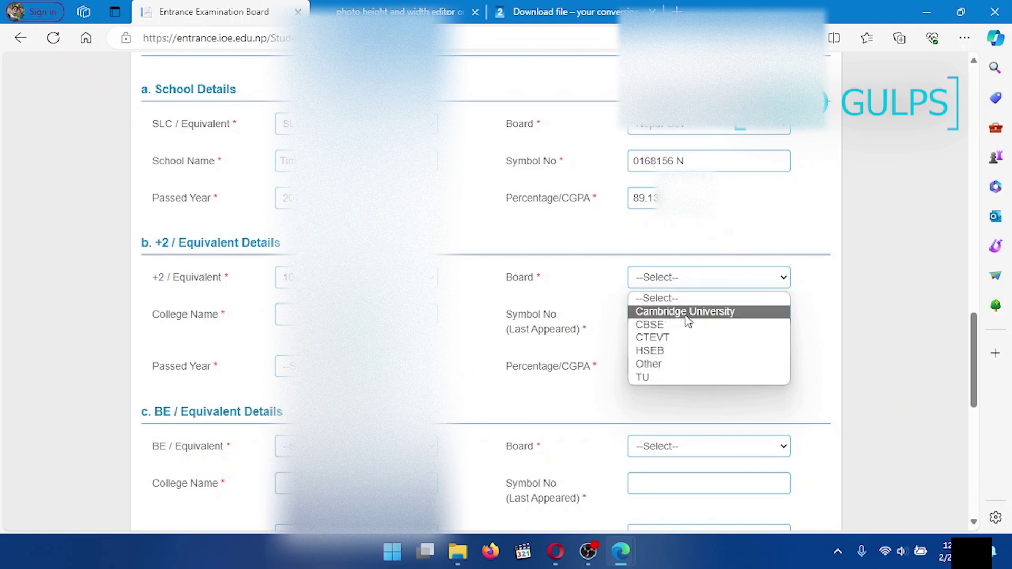
pyautogui.press('Down')
pyautogui.press('Down')
pyautogui.press('Down')
pyautogui.press('Return')
# Step: Enter the +2 college name and symbol number
pyautogui.press('Tab')
pyautogui.write('A')
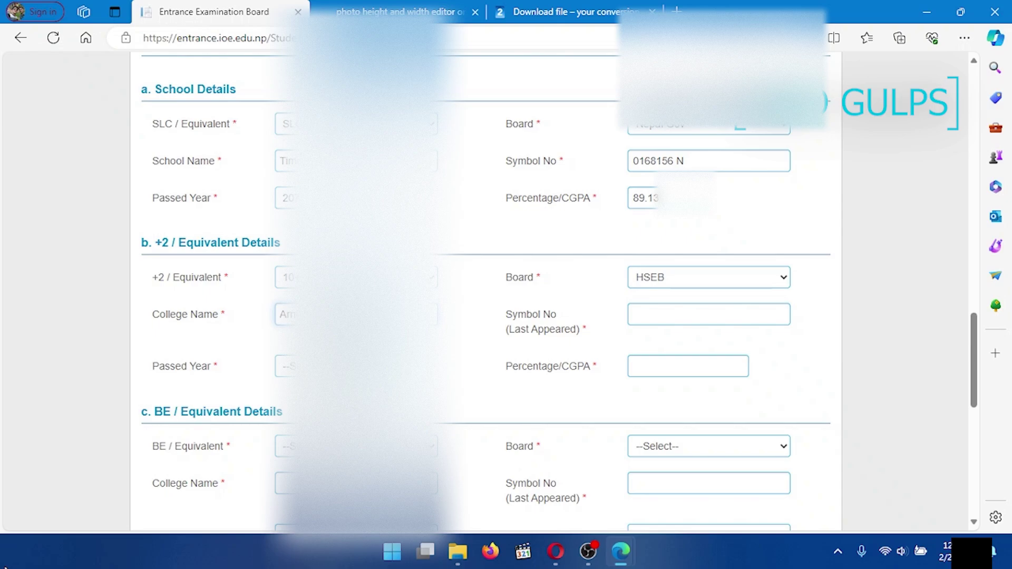
pyautogui.click(685, 314)
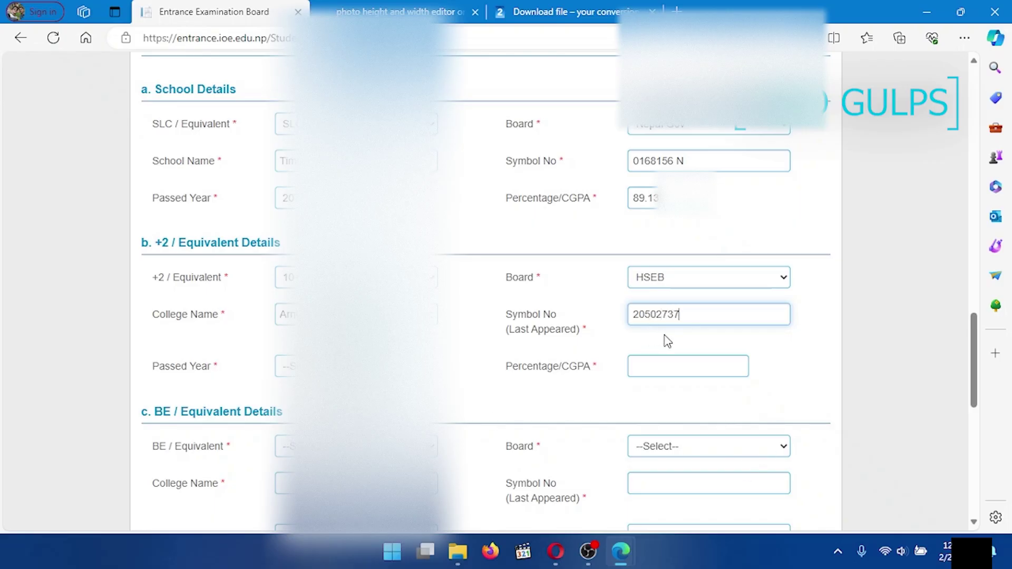
# Step: Pick the +2 passed year and enter 78.80 as the percentage
pyautogui.click(288, 366)
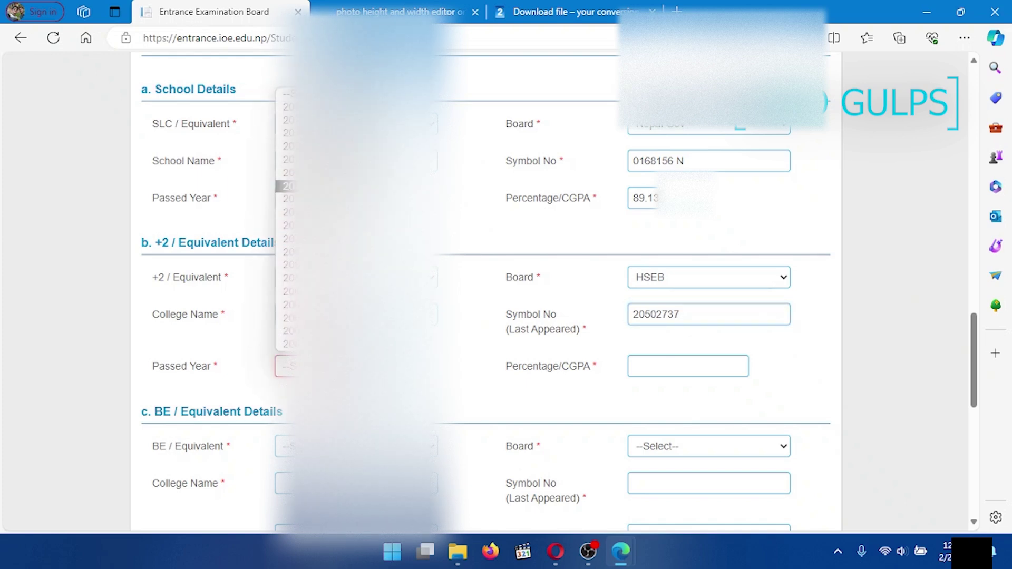
pyautogui.click(287, 186)
pyautogui.click(670, 372)
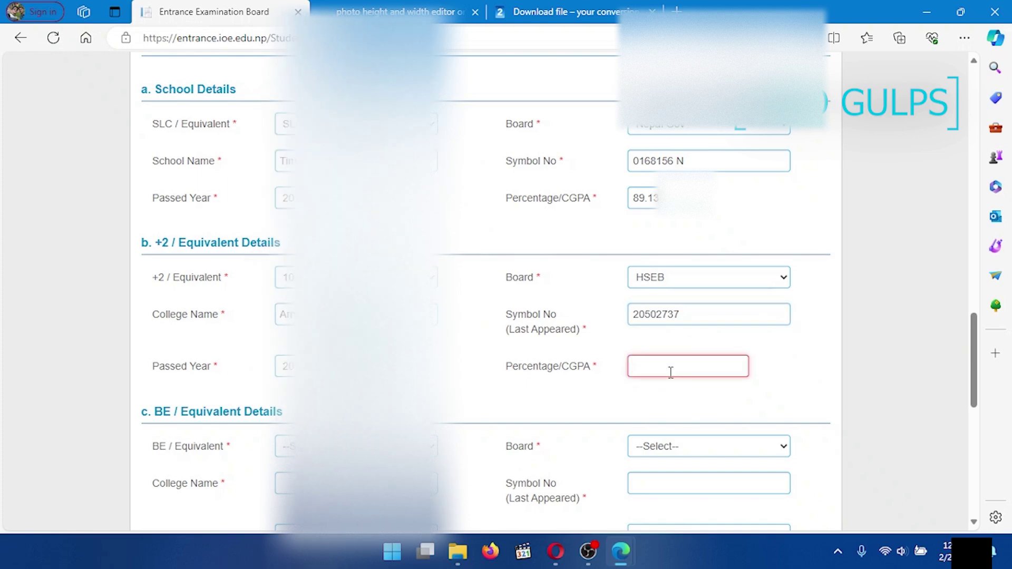
pyautogui.write('78.80')
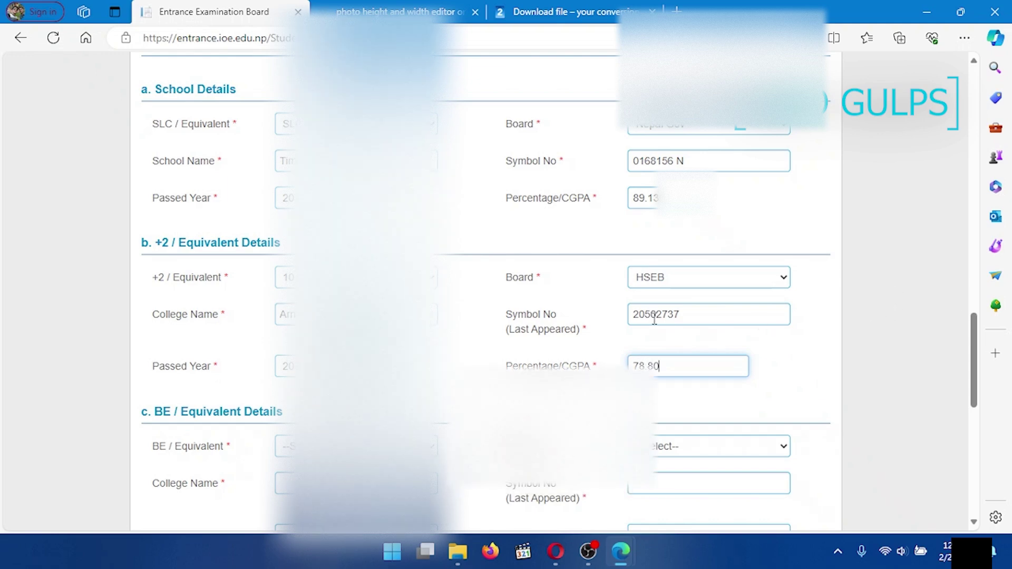
pyautogui.scroll(-4, 669, 319)
pyautogui.click(357, 267)
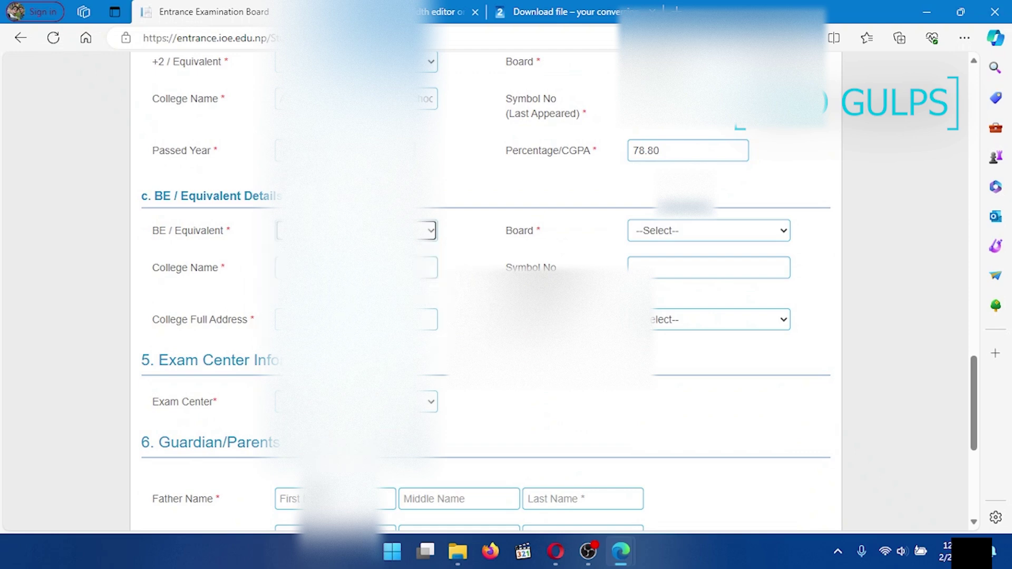
# Step: Set the BE details to TU board, Published result and passed year 2079
pyautogui.click(720, 231)
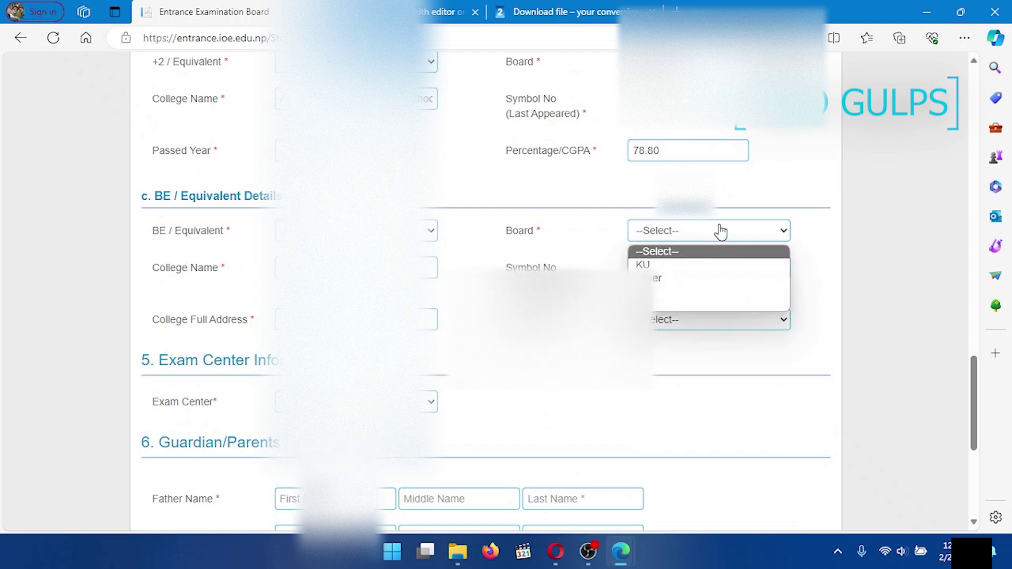
pyautogui.click(667, 295)
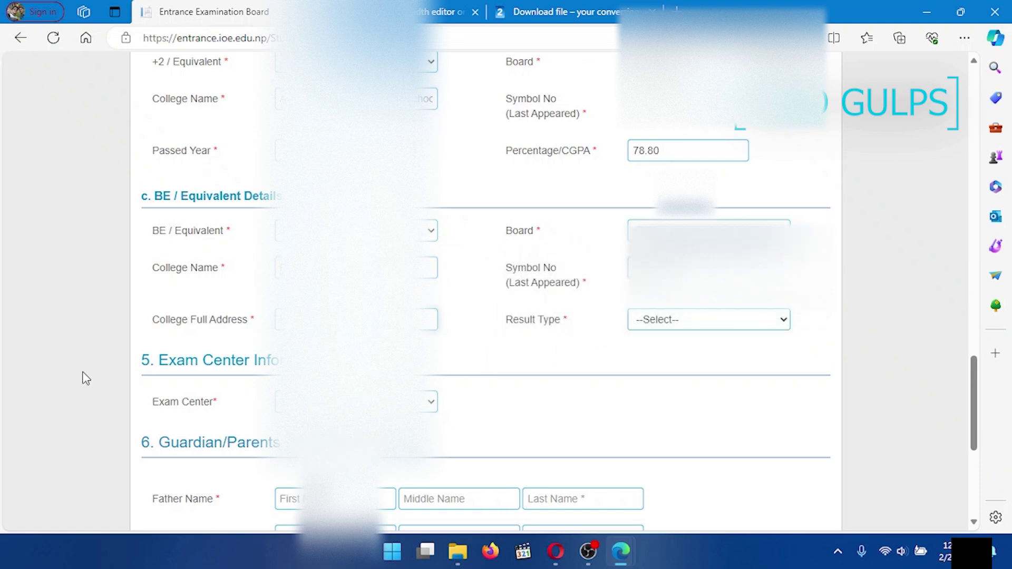
pyautogui.click(675, 322)
pyautogui.click(687, 352)
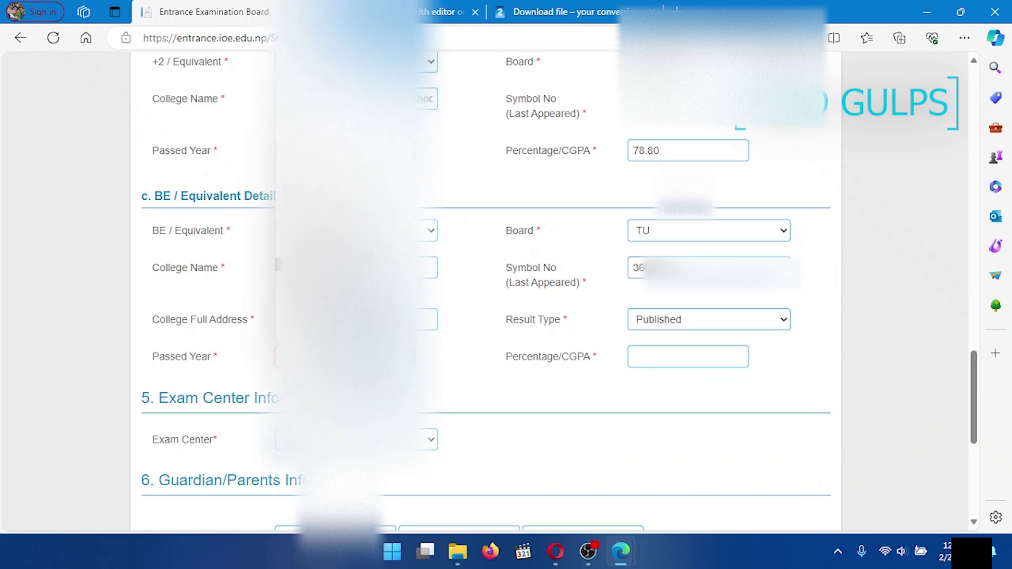
pyautogui.click(308, 356)
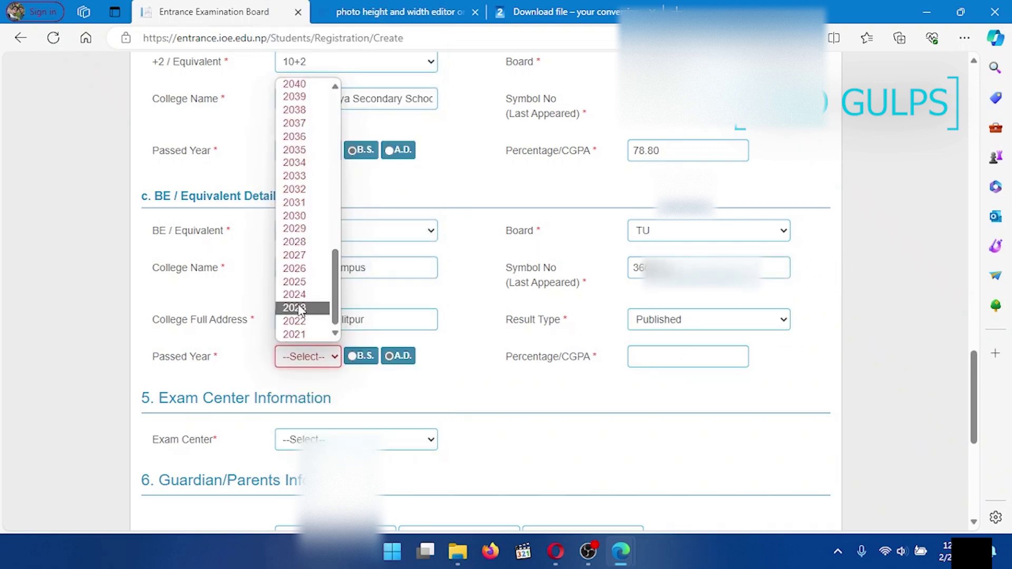
pyautogui.click(303, 309)
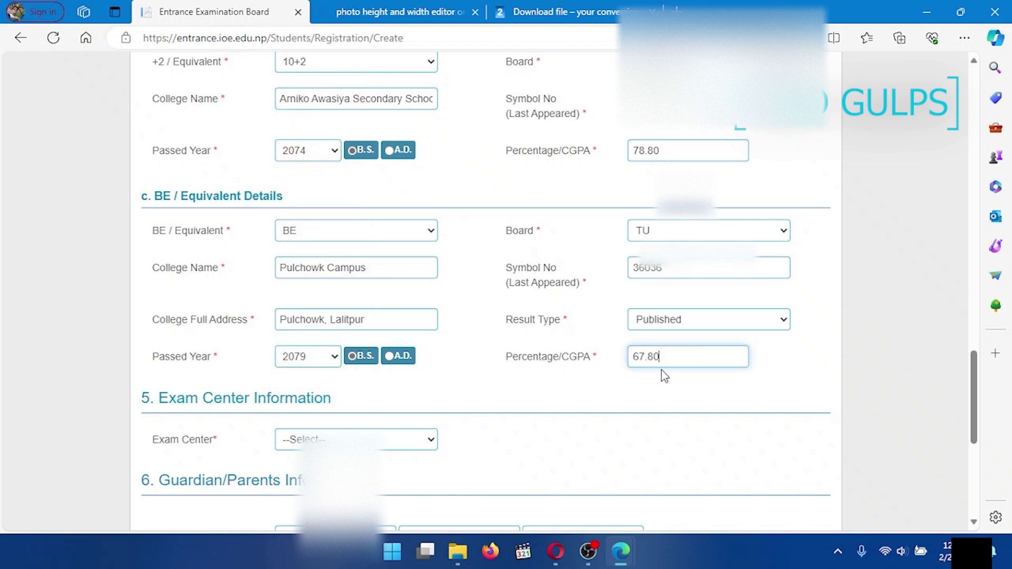
pyautogui.scroll(-2, 369, 394)
pyautogui.click(336, 354)
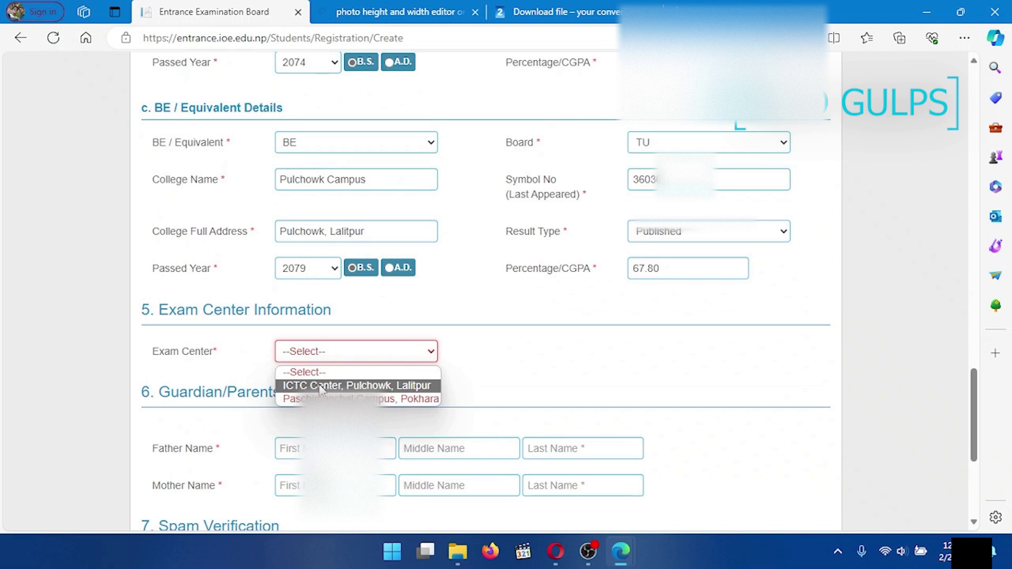
# Step: Choose ICTC Center, Pulchowk, Lalitpur as exam center and enter the father's middle and last names
pyautogui.click(321, 387)
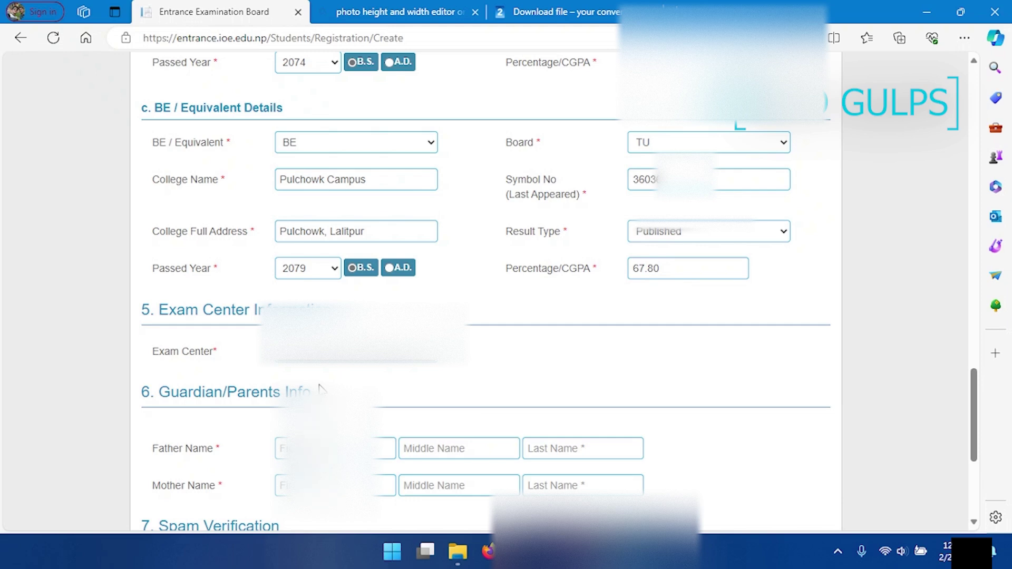
pyautogui.scroll(-1, 319, 389)
pyautogui.click(325, 378)
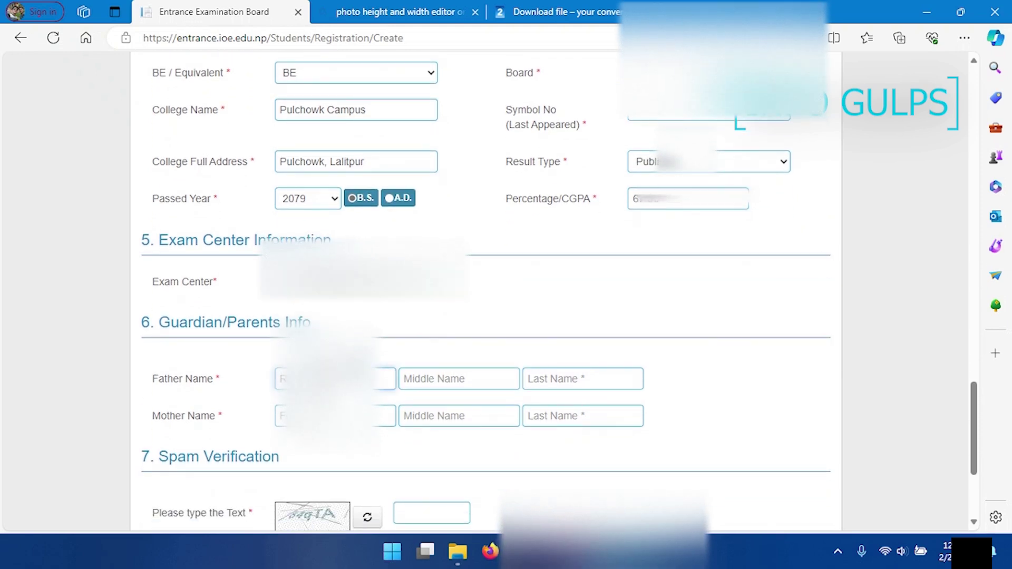
pyautogui.press('Tab')
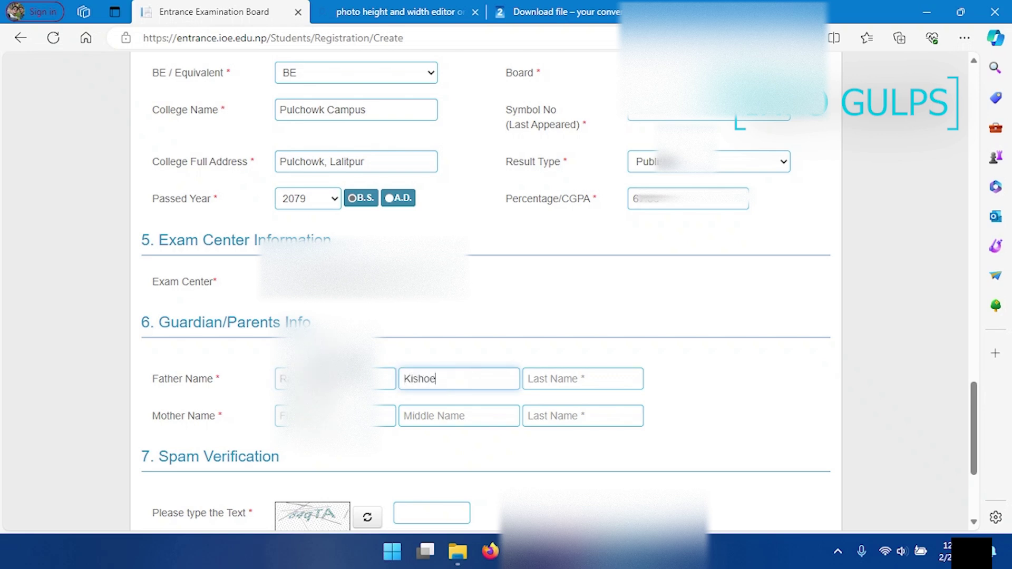
pyautogui.press('Tab')
# Step: Enter the mother's middle and last names
pyautogui.press('Tab')
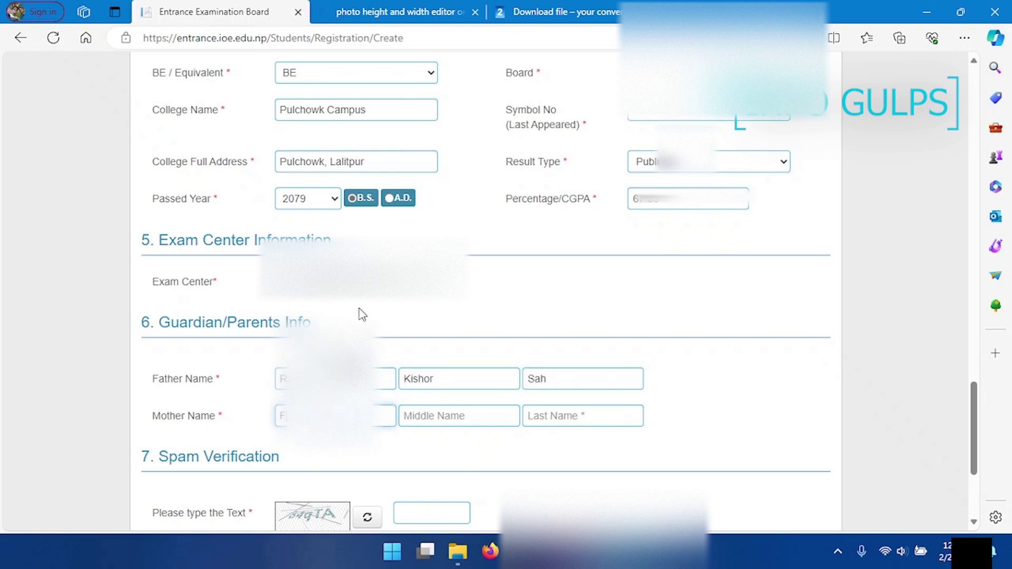
pyautogui.press('Tab')
pyautogui.press('Tab')
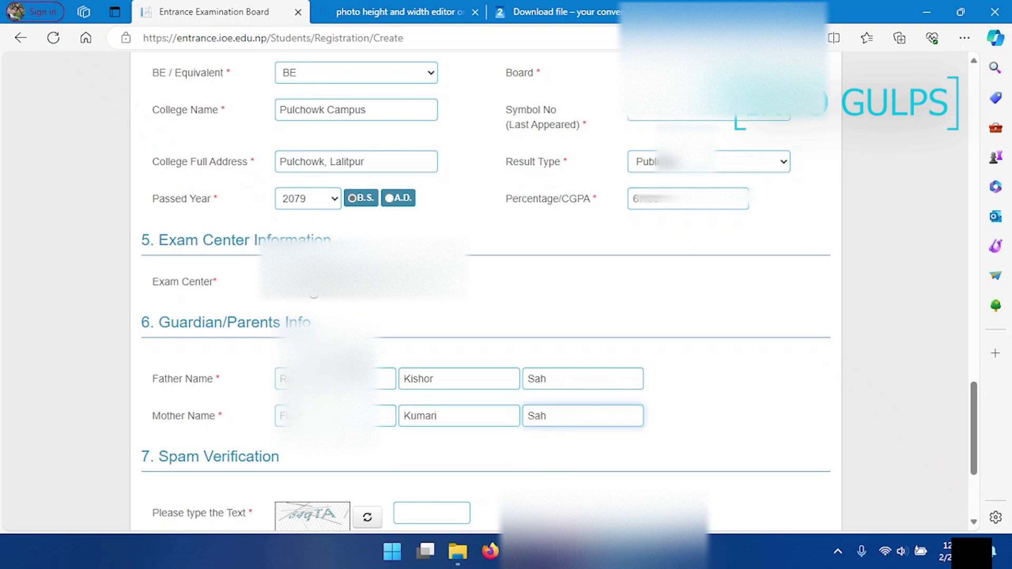
pyautogui.scroll(-3, 463, 443)
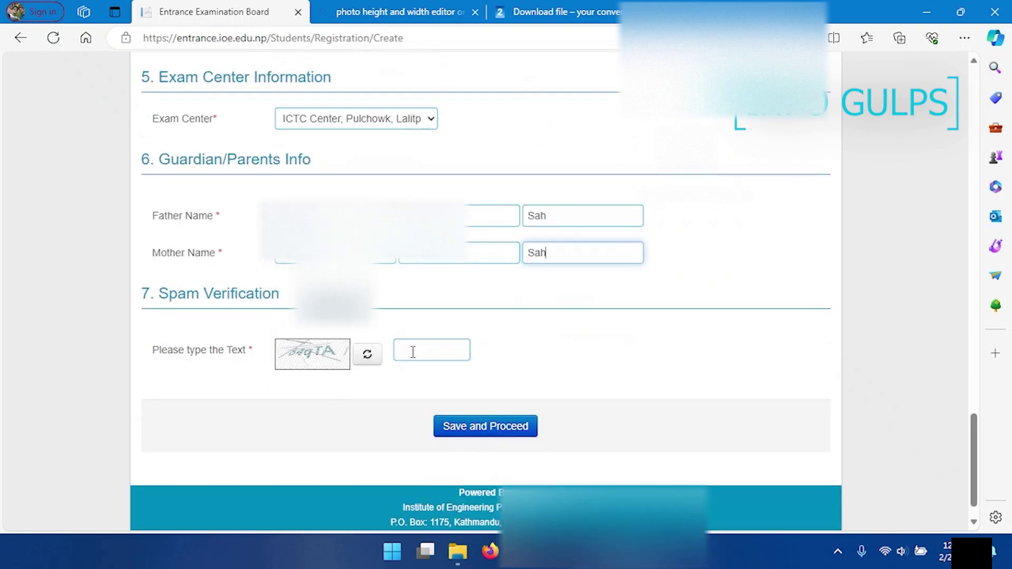
# Step: Refresh the captcha, enter its code and save the form, retrying after the invalid-captcha alert
pyautogui.click(366, 358)
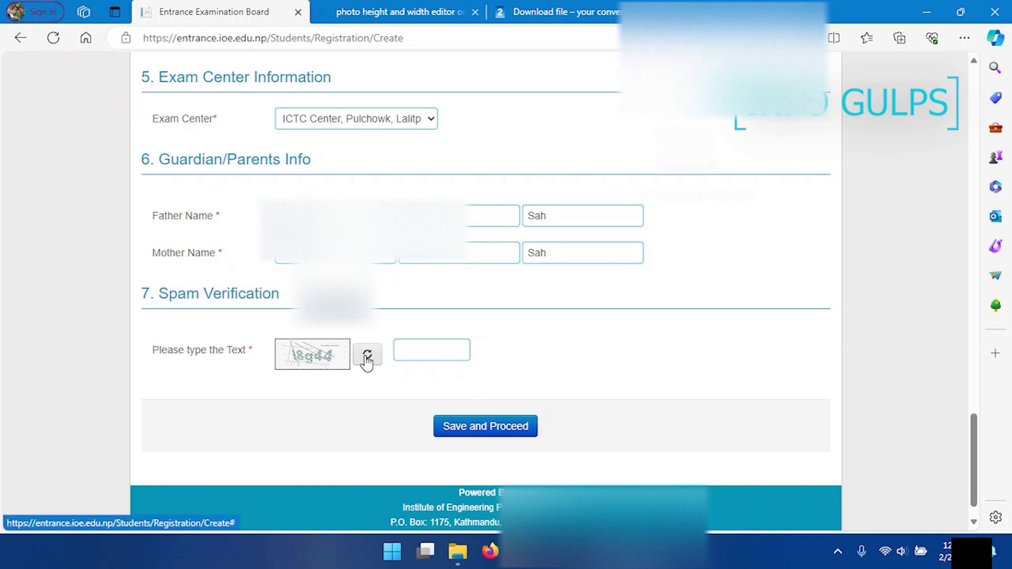
pyautogui.click(428, 352)
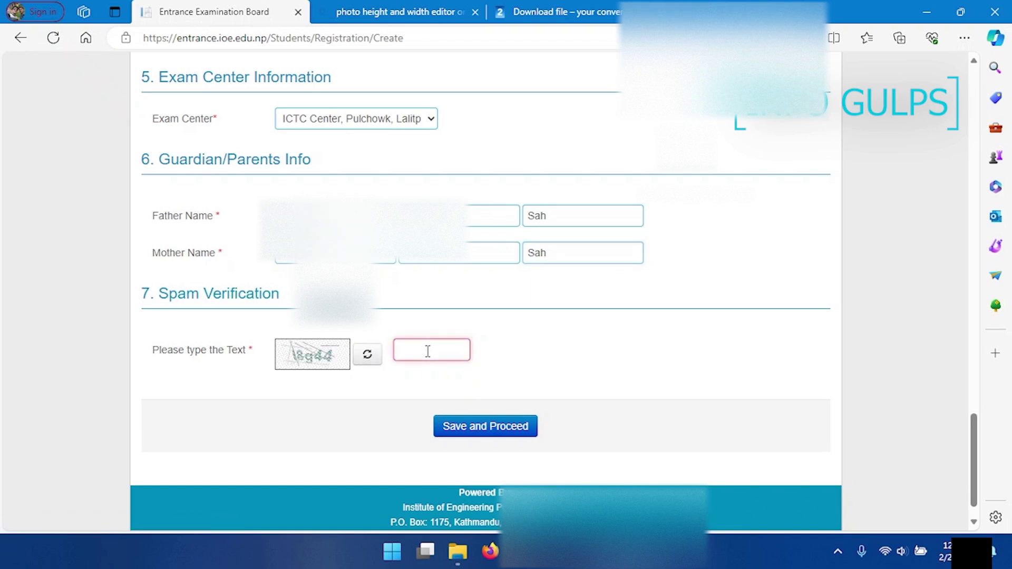
pyautogui.write('8g44')
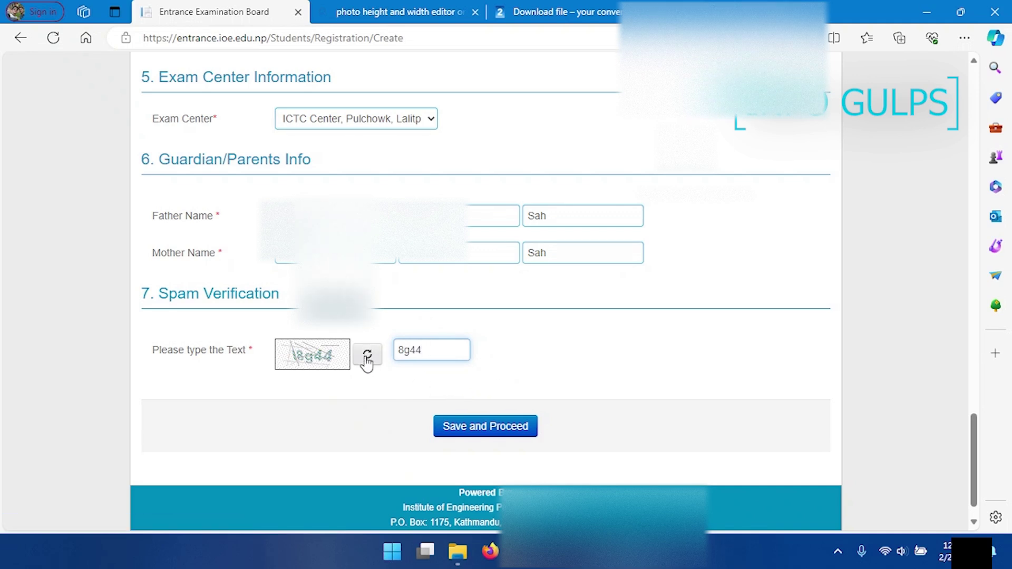
pyautogui.click(497, 428)
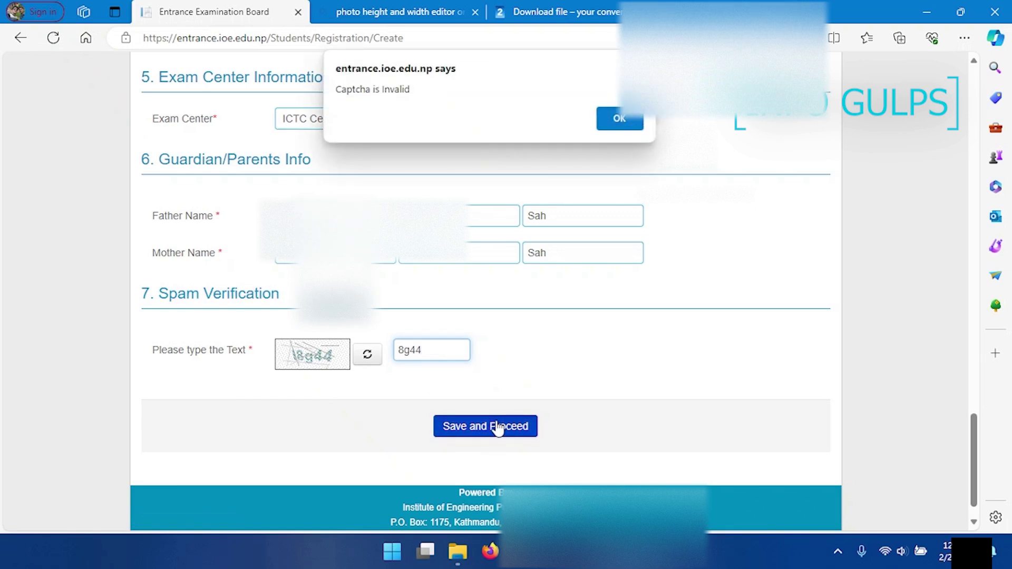
pyautogui.click(622, 119)
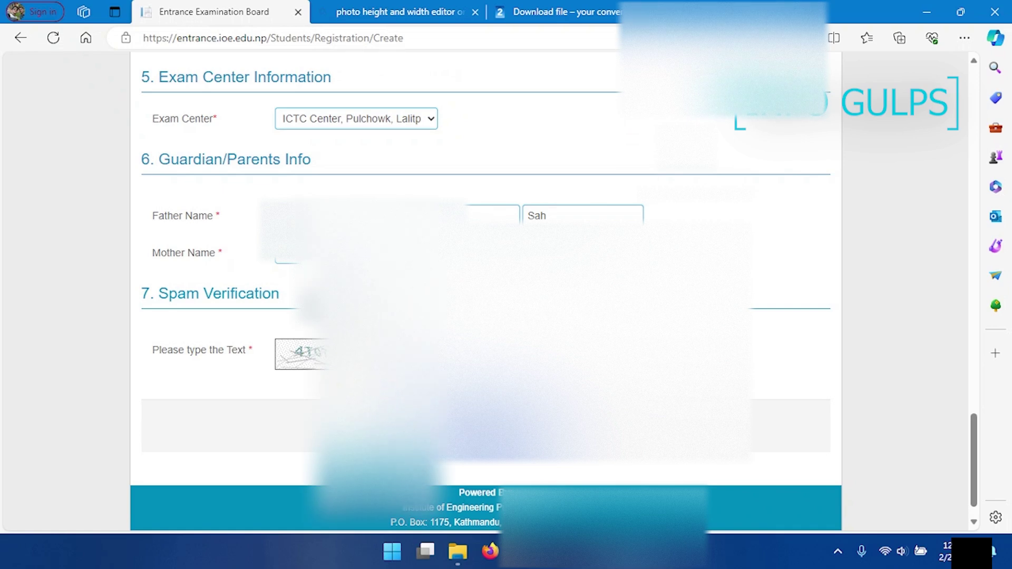
pyautogui.press('Return')
pyautogui.press('Return')
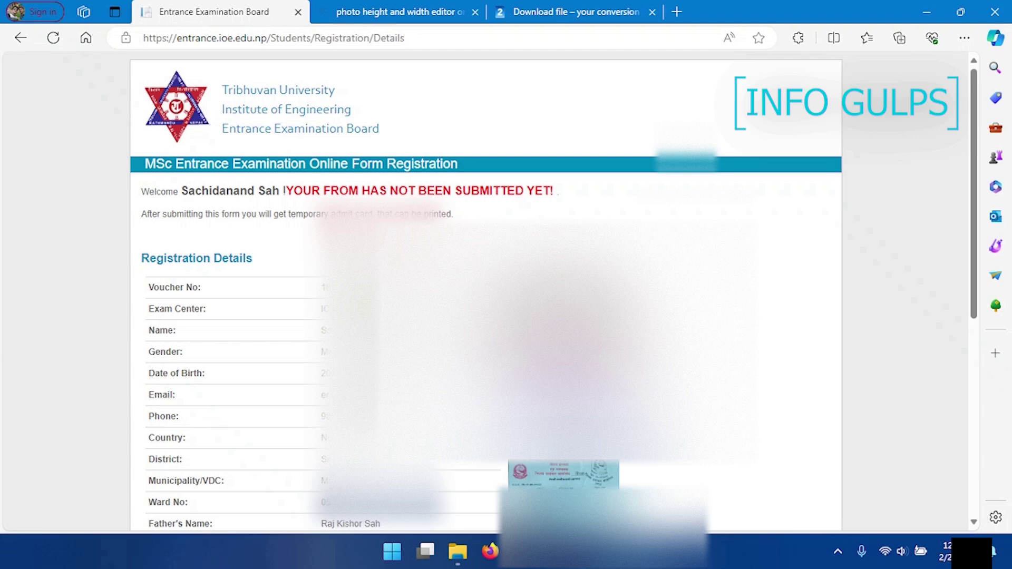
pyautogui.moveTo(623, 567)
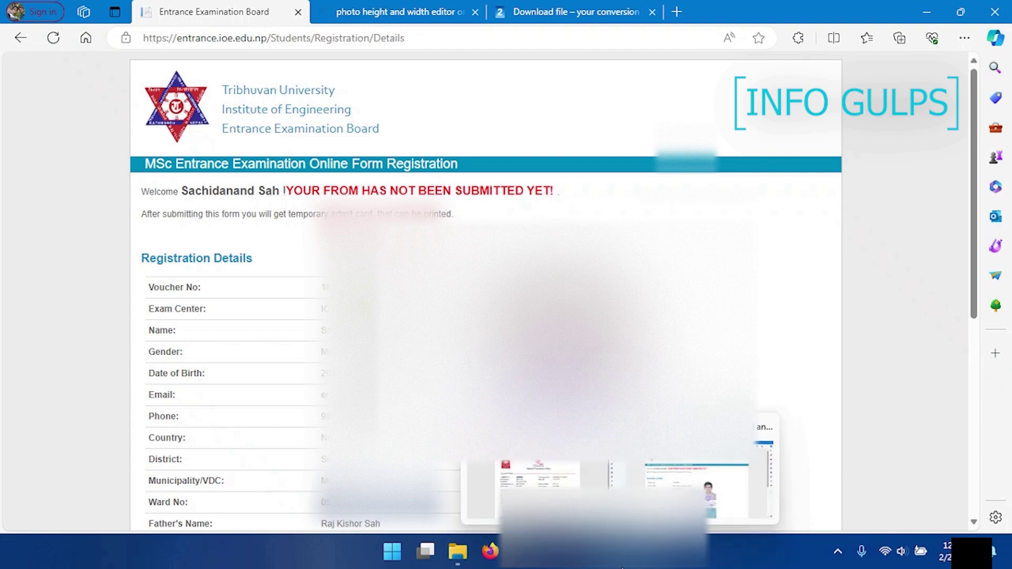
pyautogui.moveTo(520, 471)
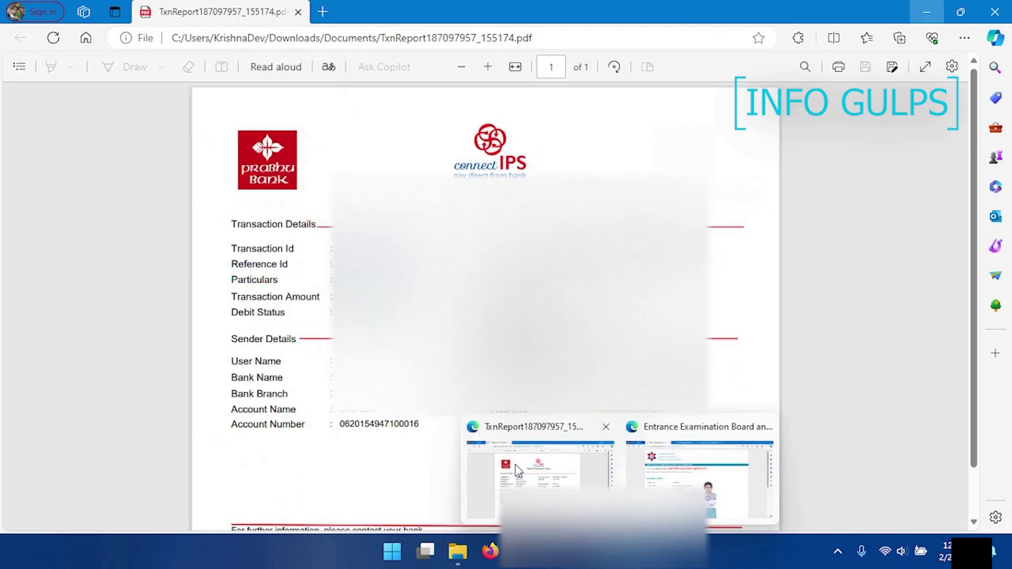
pyautogui.click(699, 480)
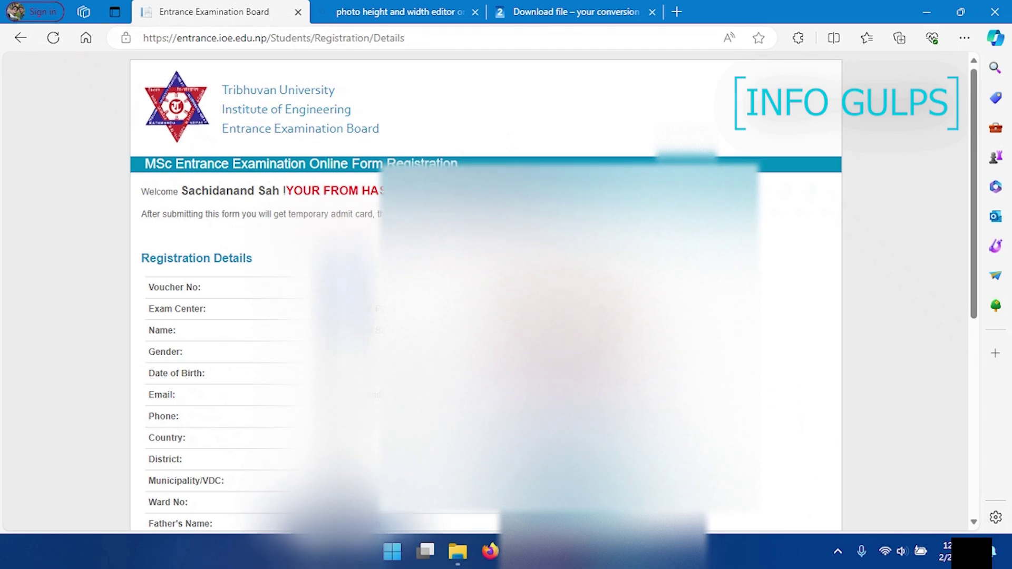
pyautogui.scroll(-2, 485, 290)
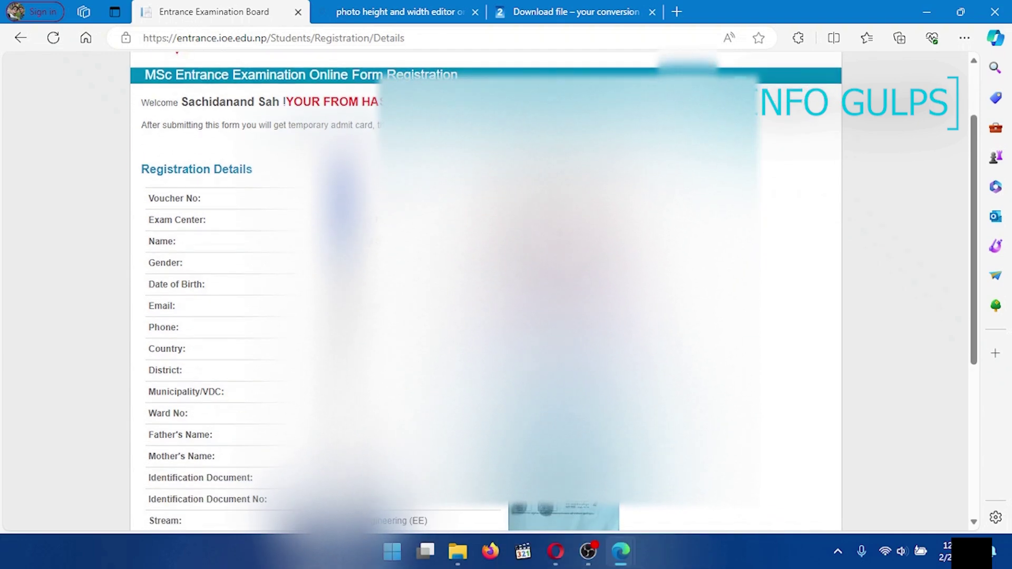
pyautogui.scroll(-1, 485, 290)
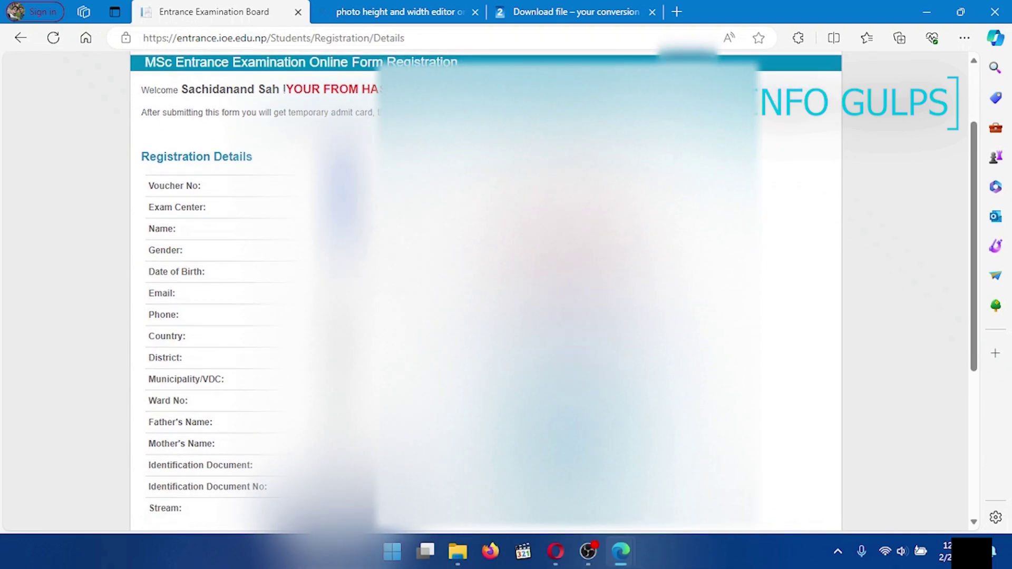
pyautogui.scroll(-3, 485, 290)
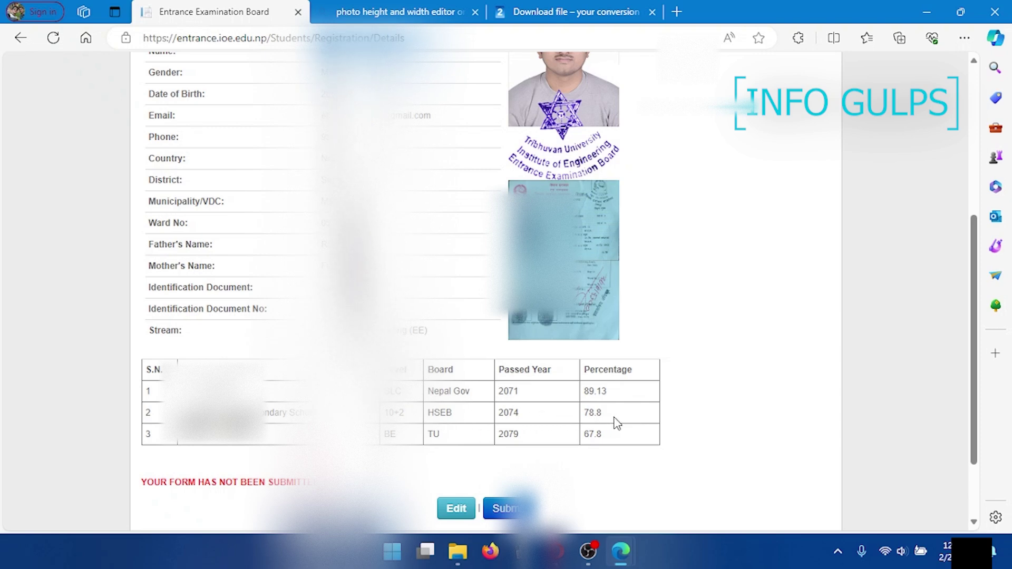
pyautogui.scroll(-2, 461, 457)
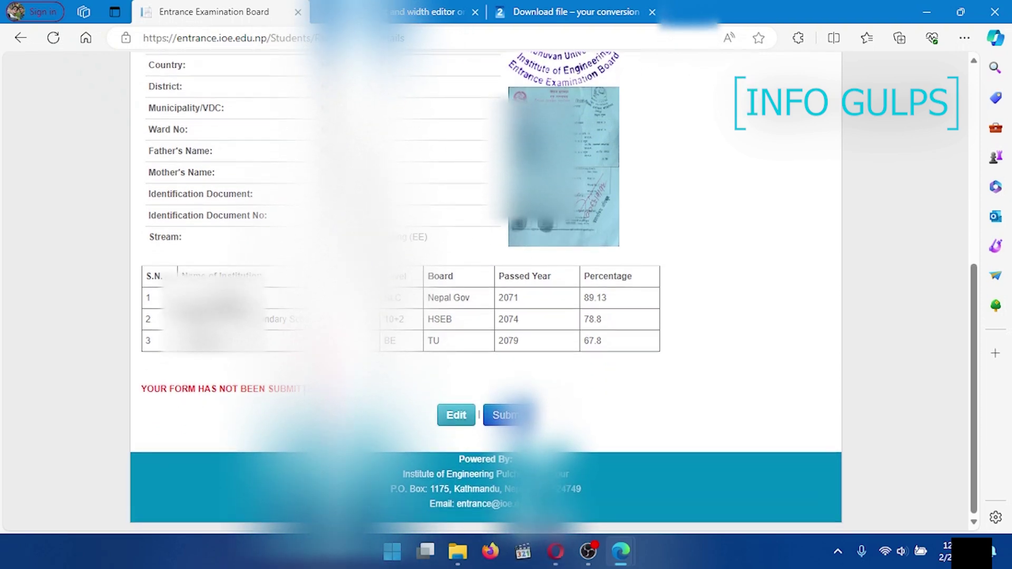
# Step: Submit the registration form, confirming the final submission and acknowledging the success message
pyautogui.click(507, 417)
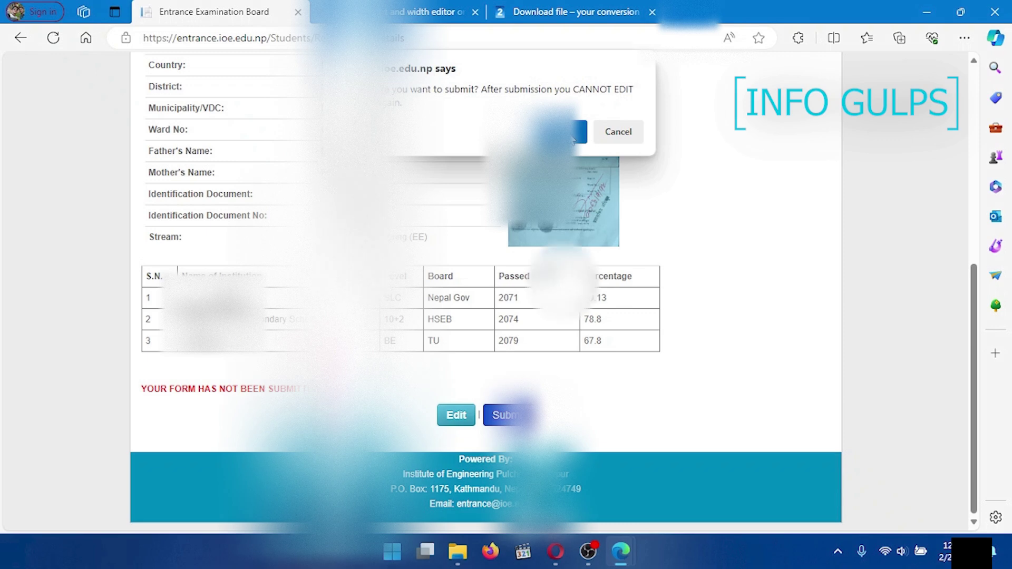
pyautogui.click(573, 139)
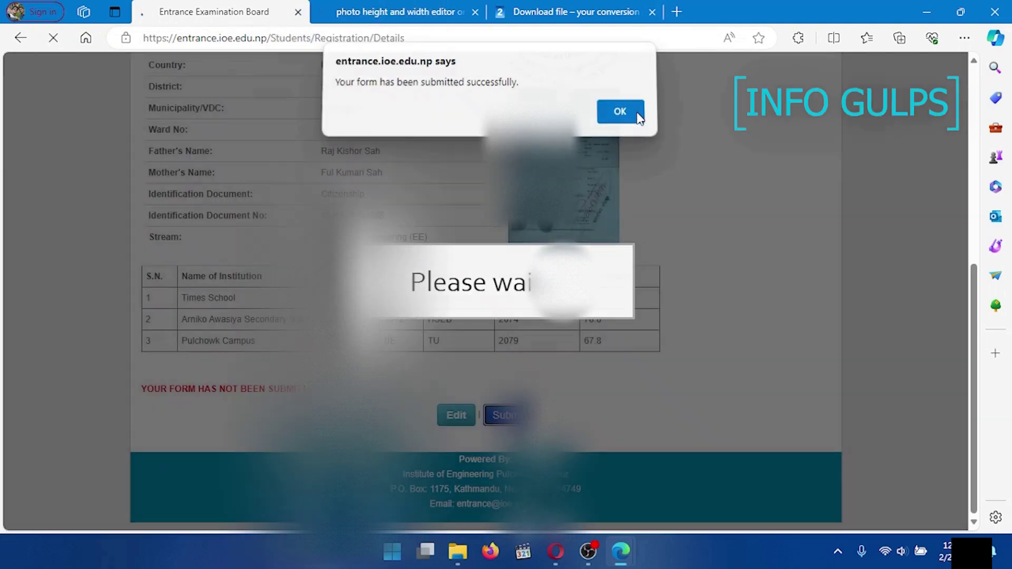
pyautogui.click(620, 119)
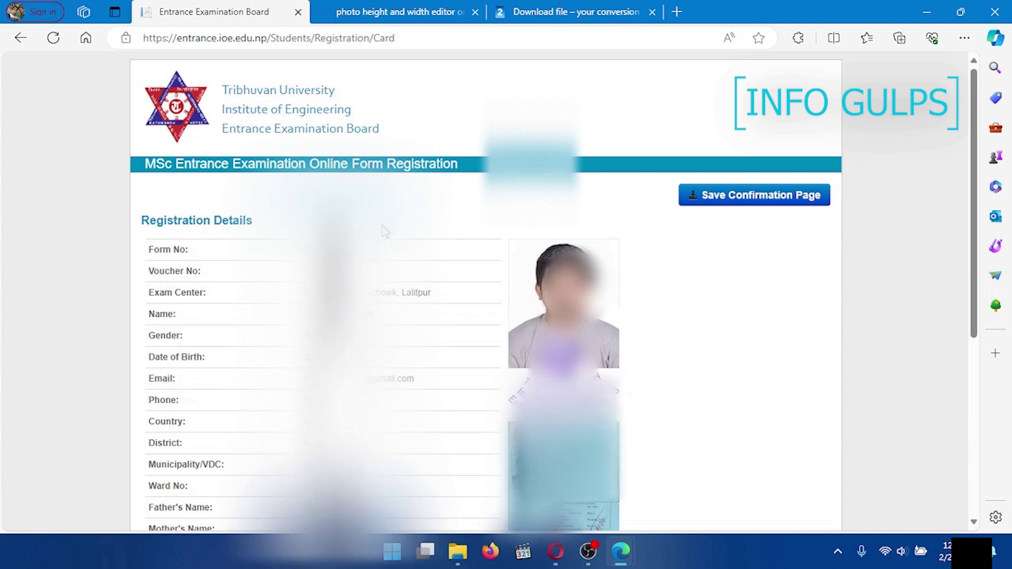
pyautogui.scroll(-5, 383, 230)
# Step: Download the confirmation page as a PDF to Downloads\Documents and open it
pyautogui.scroll(5, 383, 231)
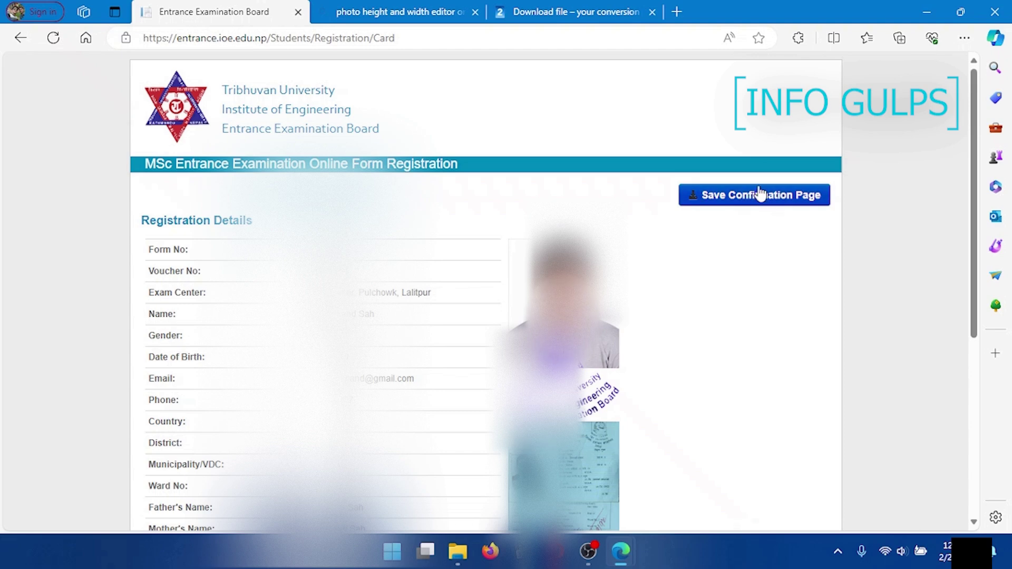
pyautogui.click(754, 199)
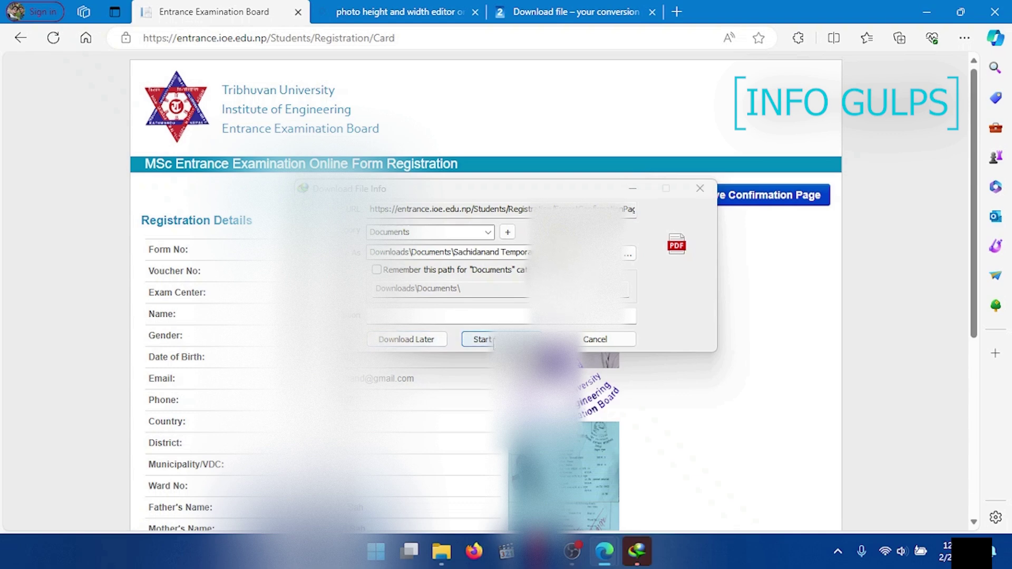
pyautogui.click(492, 341)
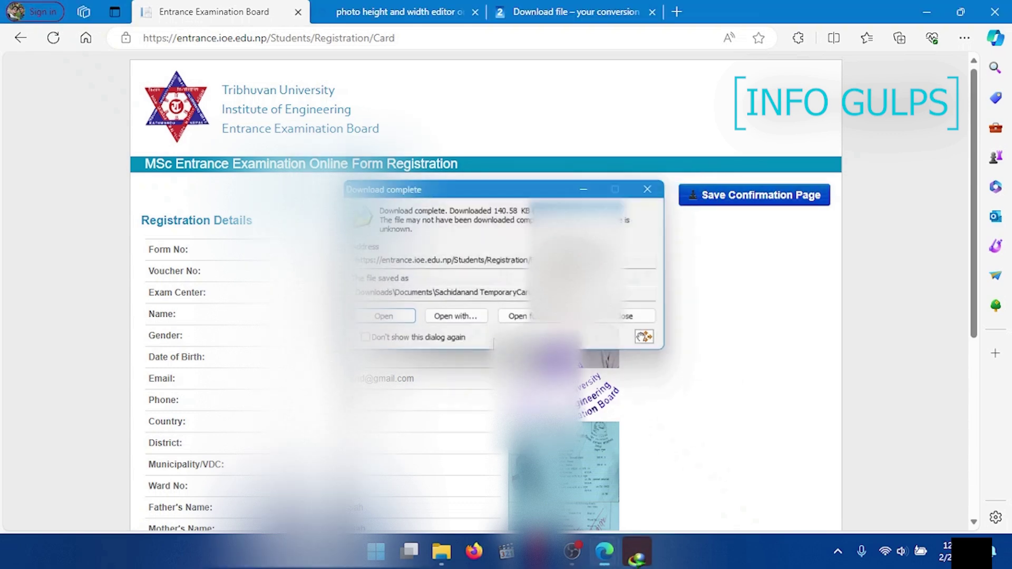
pyautogui.click(387, 321)
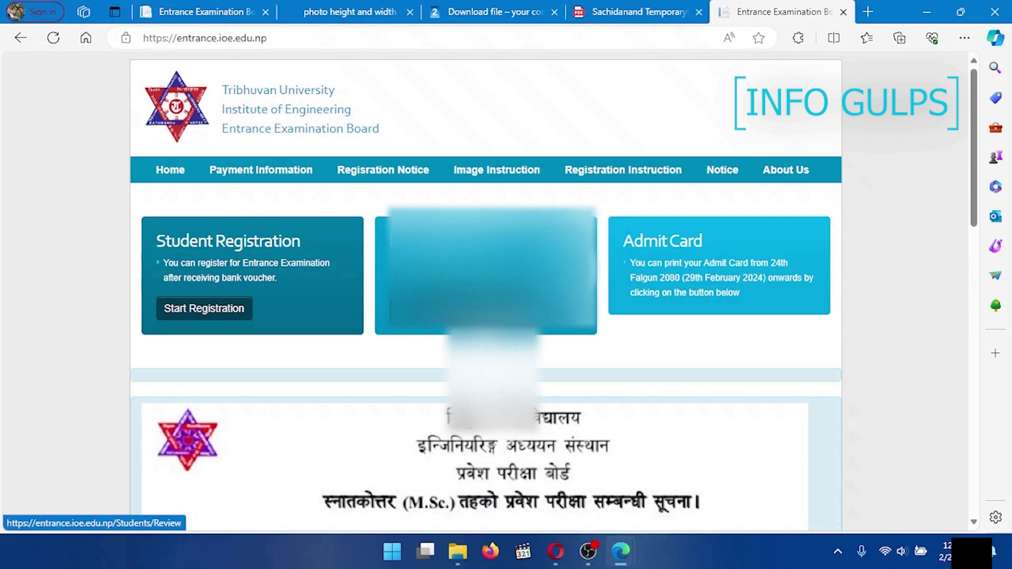
# Step: Go to the Review Your Status page and place the cursor in the Last Name field
pyautogui.click(438, 308)
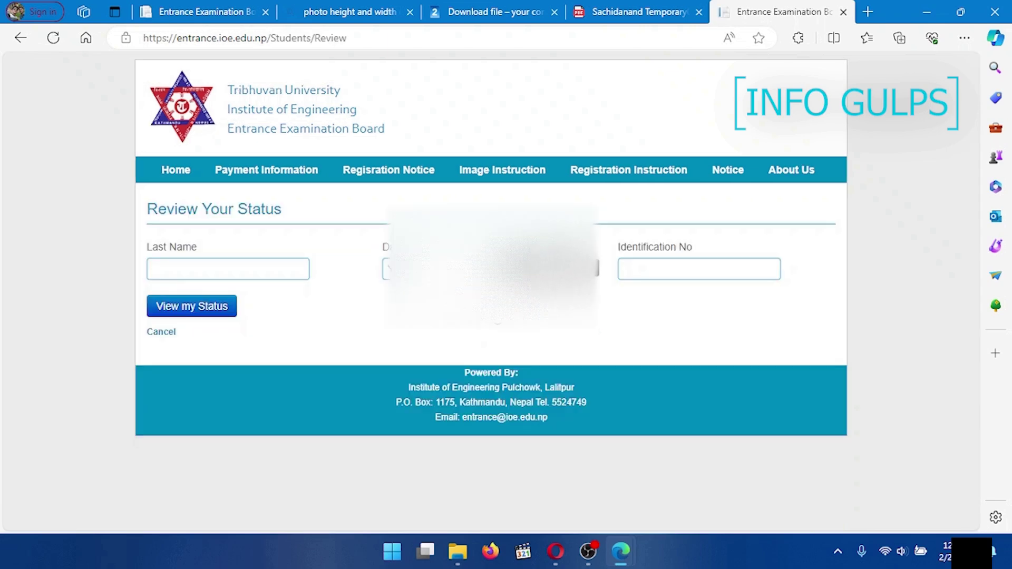
pyautogui.click(208, 273)
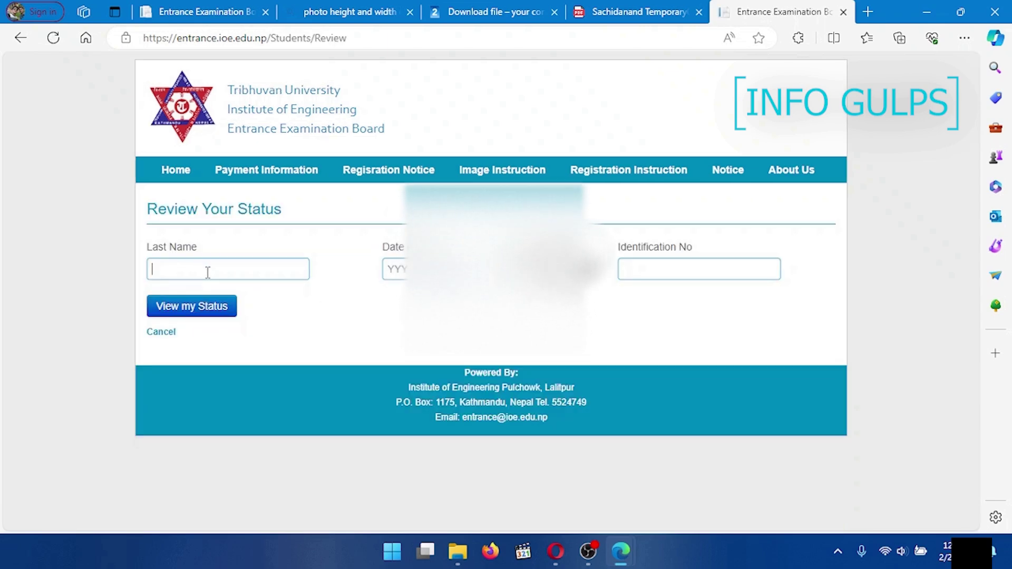